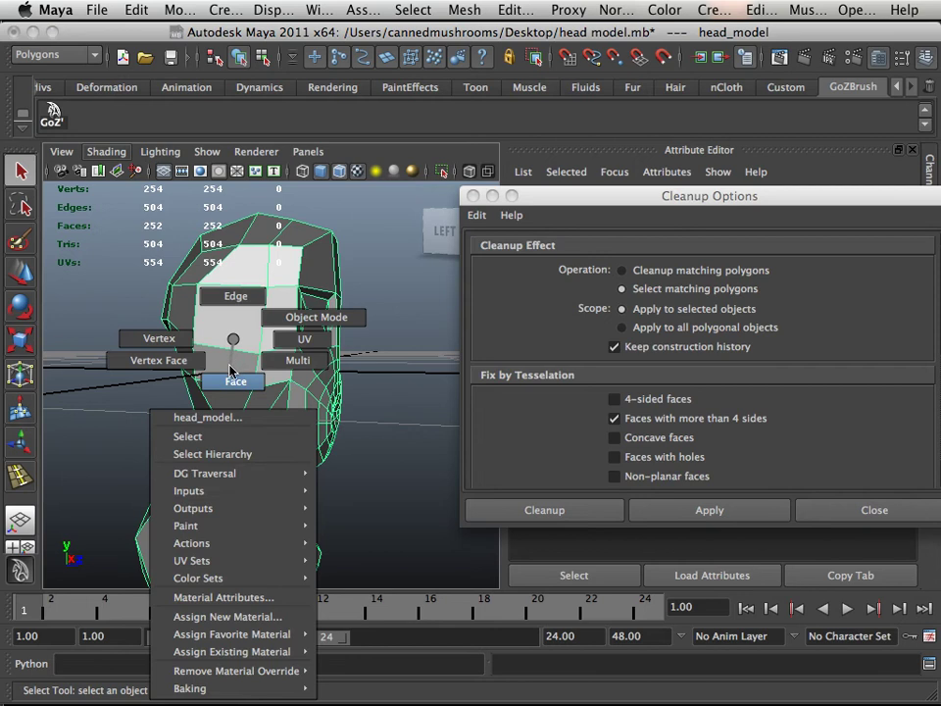
- Select the two stacked faces in the ear area on both sides of the head in face mode
left_click(234, 343)
left_click(224, 368, "shift")
left_click_drag(317, 367, 265, 377, "alt")
left_click(348, 343, "shift")
left_click(347, 370, "shift")
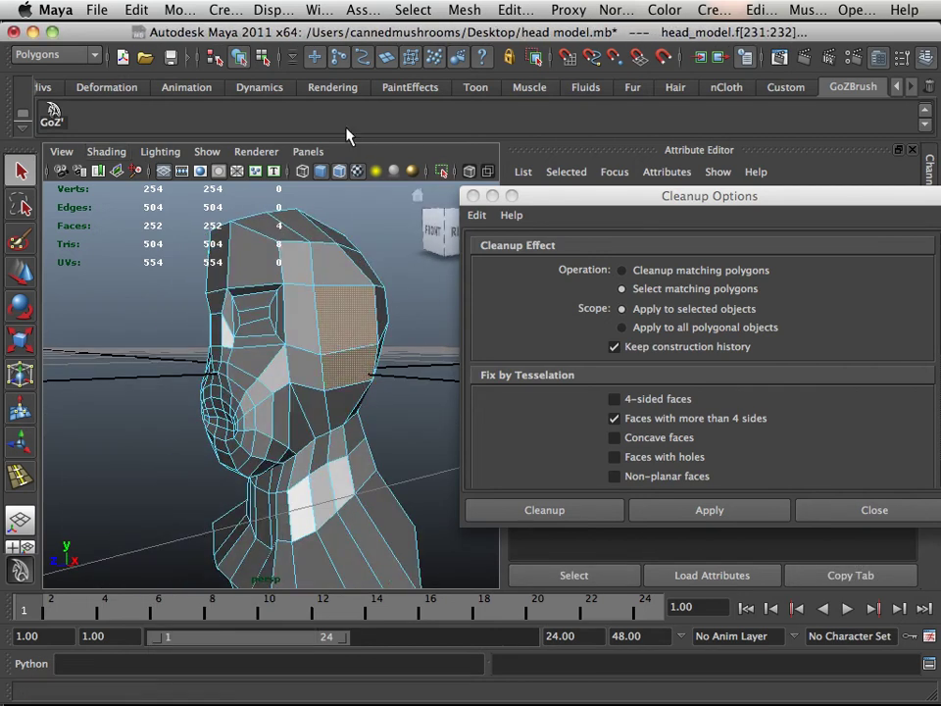
- Extrude the selected ear-area faces on both sides of the head
left_click(898, 88)
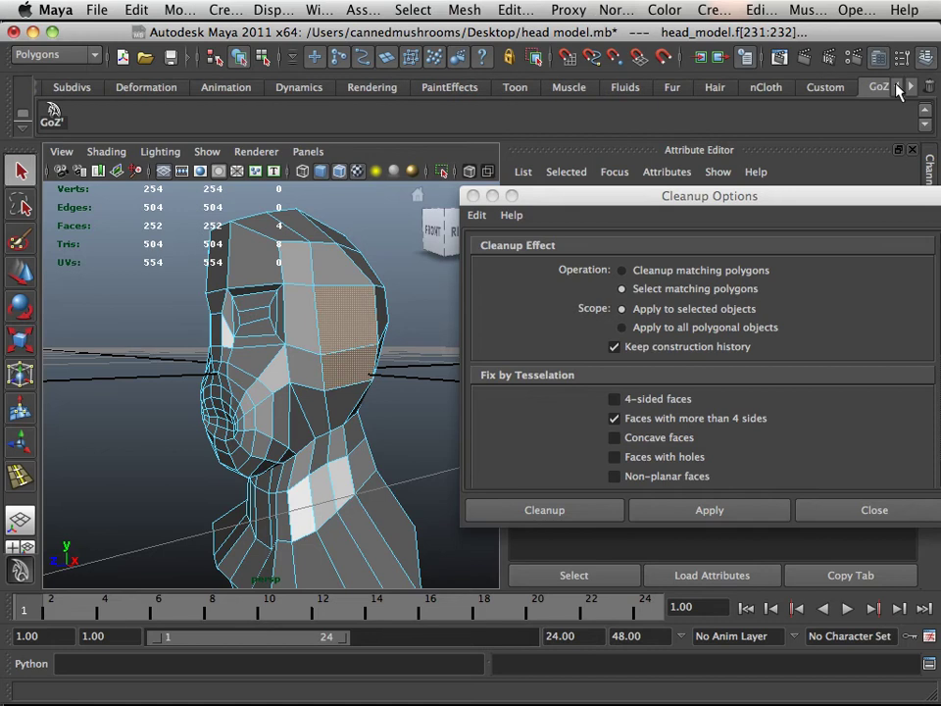
left_click(898, 87)
left_click(896, 87)
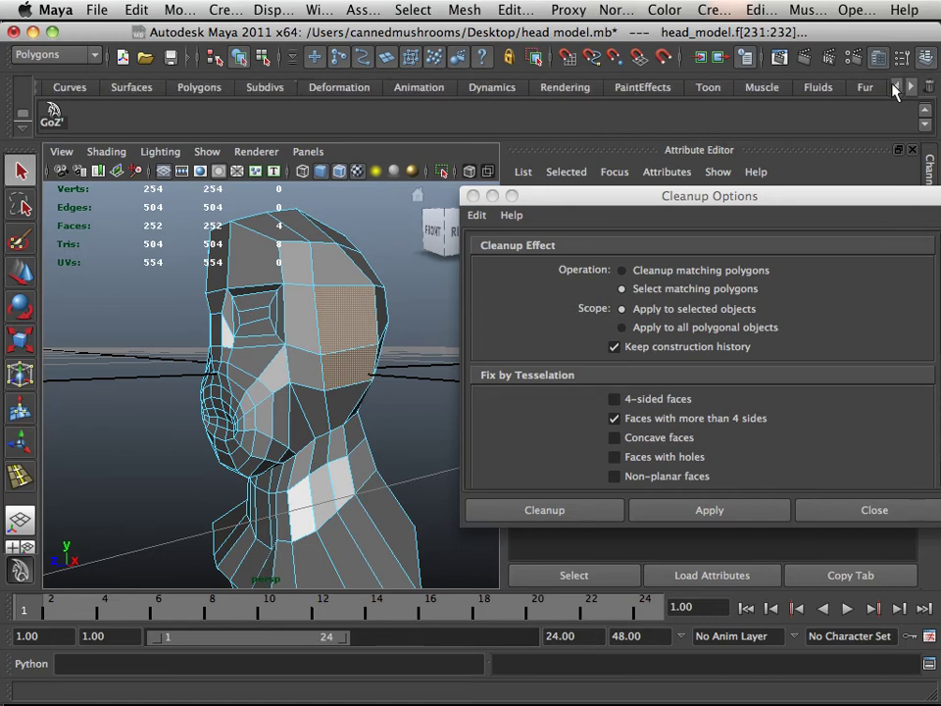
left_click(214, 92)
left_click(503, 118)
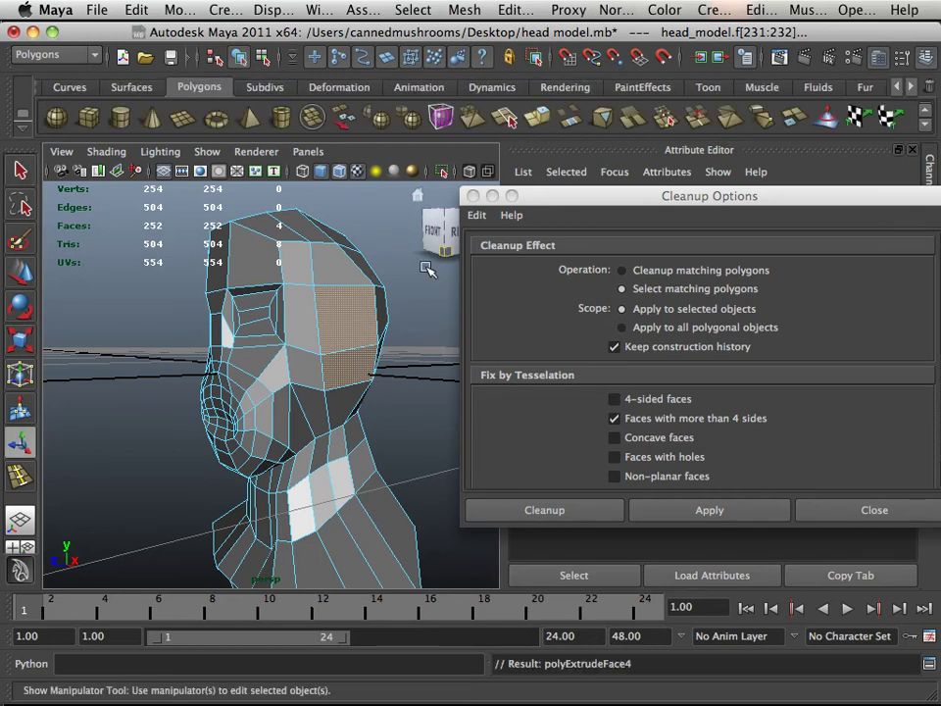
- Scale the extruded faces inward in width and height to form an inset loop around each ear area
left_click_drag(237, 296, 231, 311, "alt")
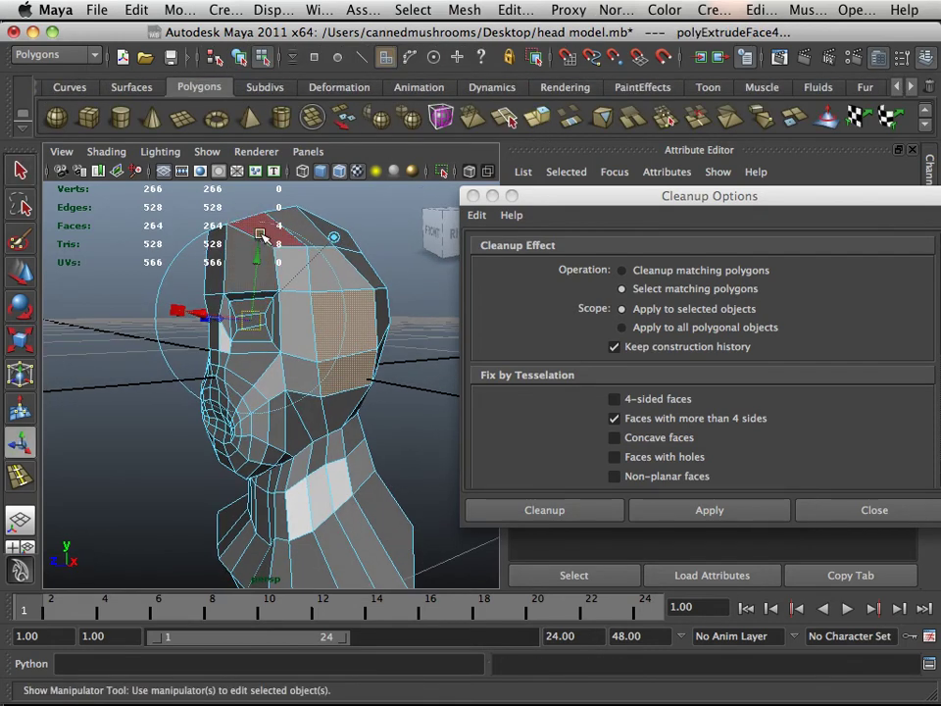
left_click_drag(261, 236, 414, 318)
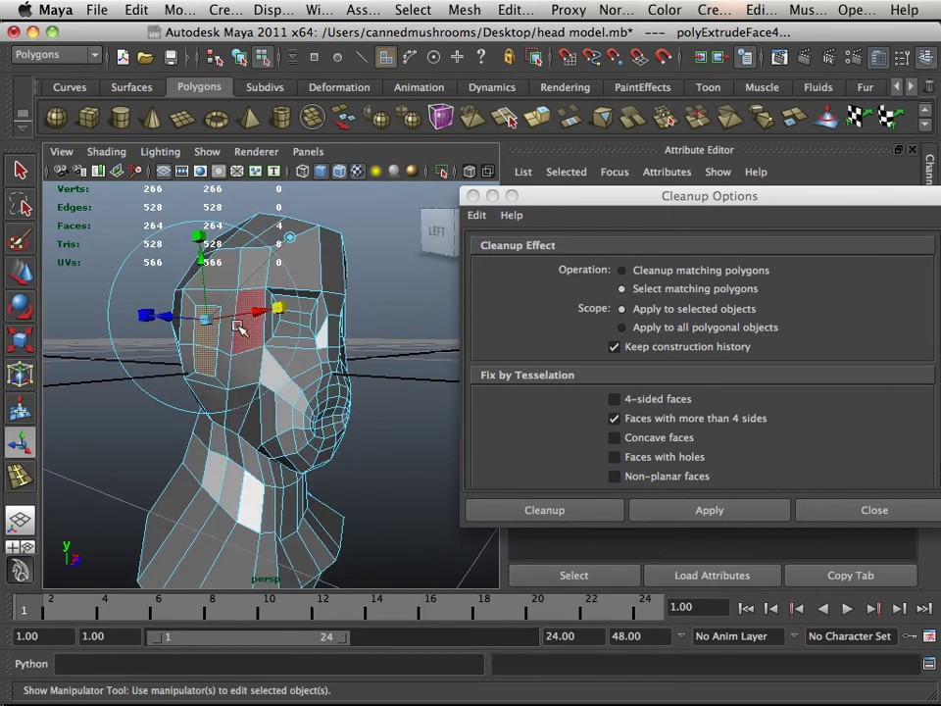
left_click_drag(241, 322, 235, 320, "alt")
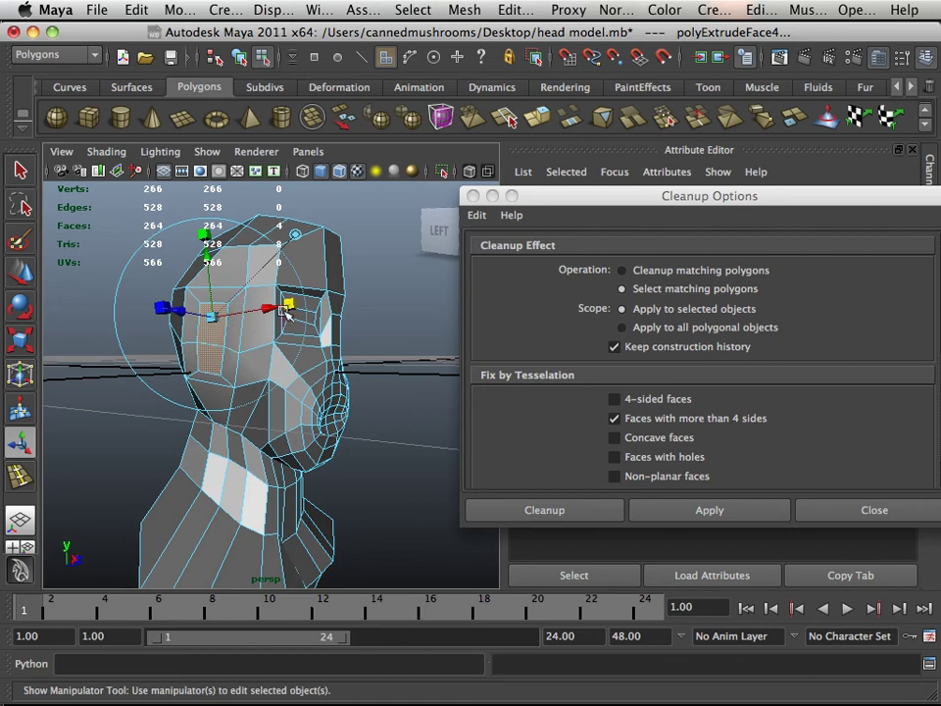
left_click_drag(293, 308, 319, 305)
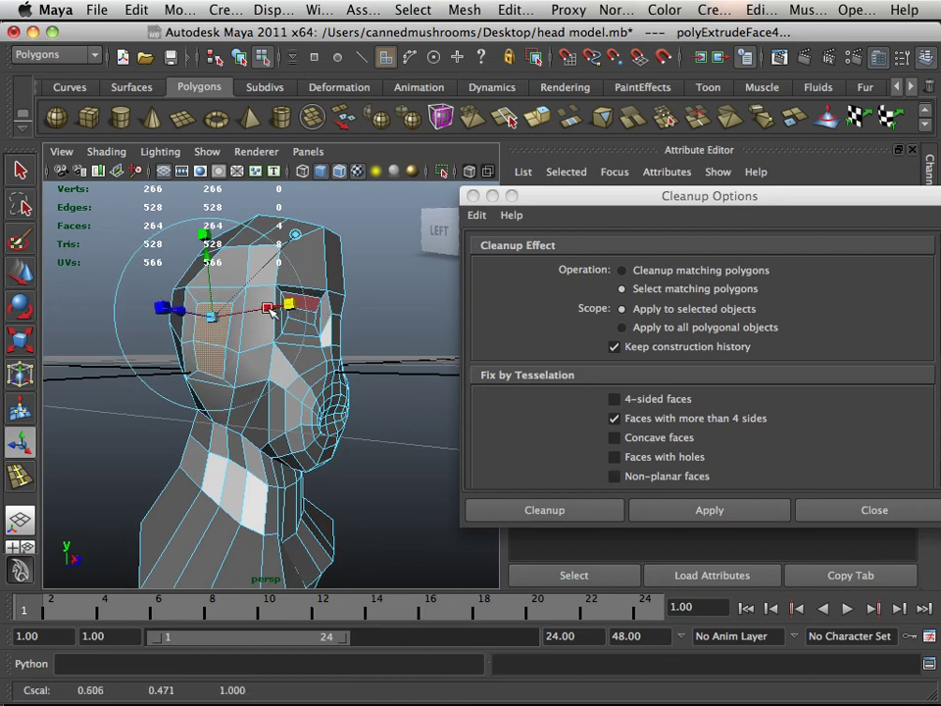
left_click_drag(101, 313, 137, 309, "alt")
right_click_drag(138, 310, 236, 304, "alt")
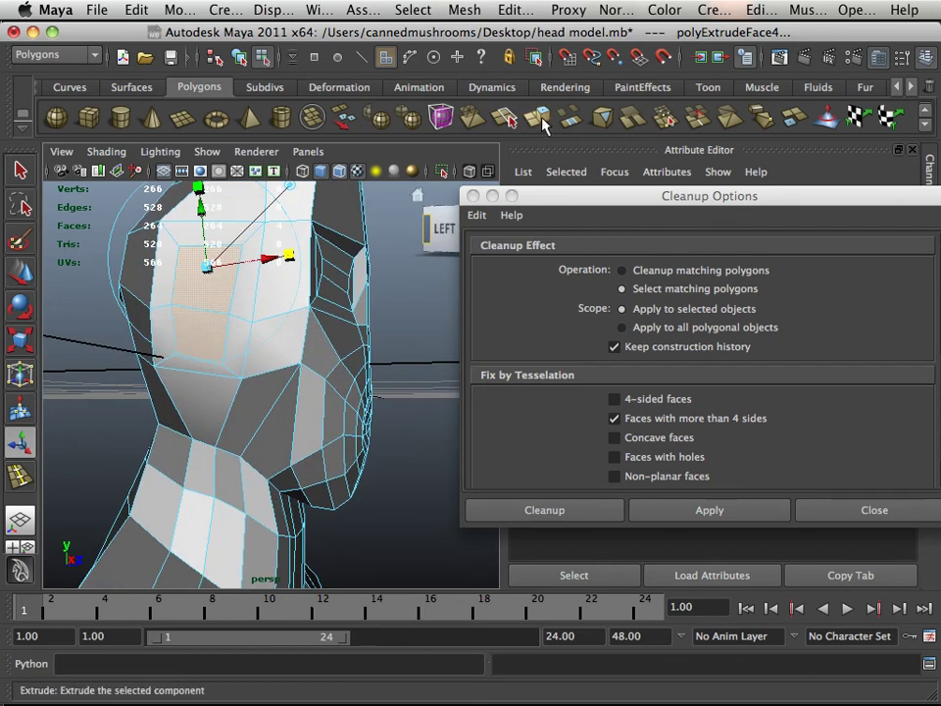
- Extrude the ear-area faces a second time and scale them inward to add another inset loop
left_click_drag(283, 254, 280, 277, "alt")
middle_click_drag(279, 278, 309, 310, "alt")
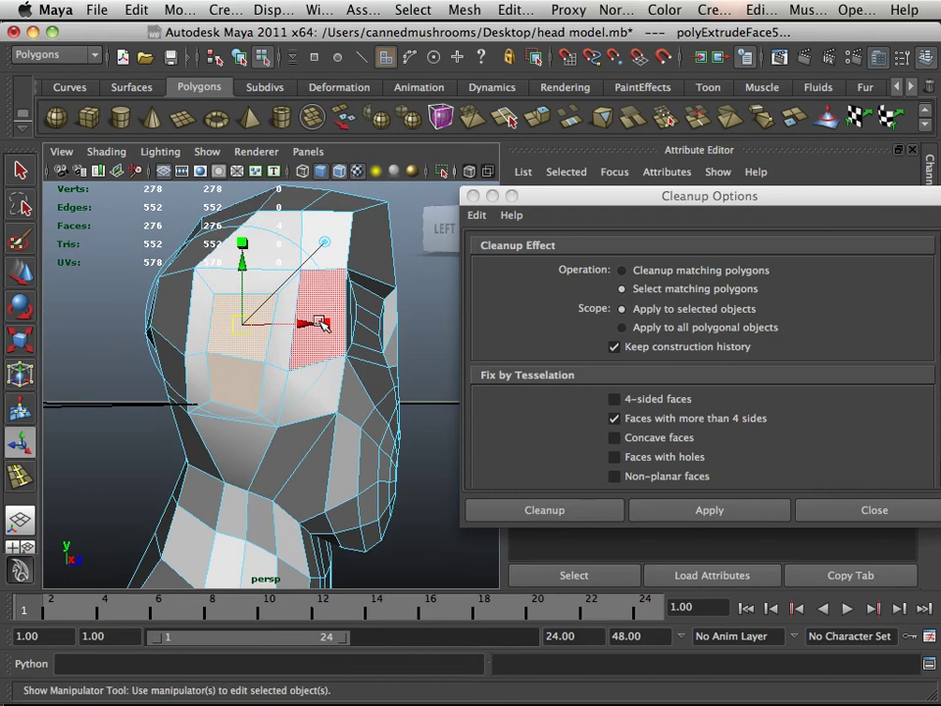
left_click_drag(324, 323, 286, 320)
left_click_drag(240, 243, 304, 245)
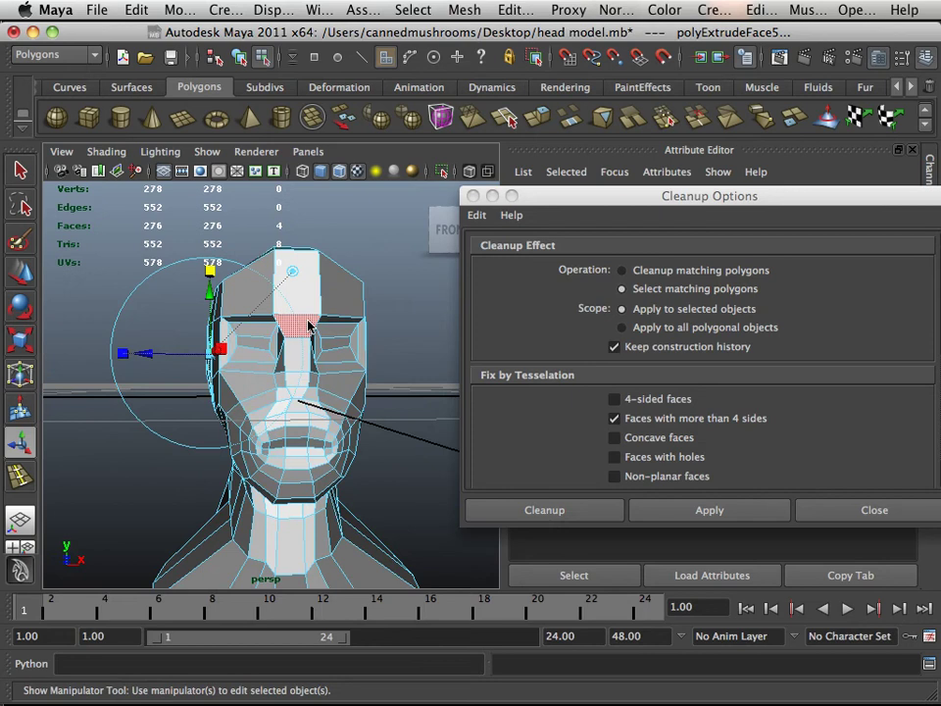
- Return the head model to object mode and send it to ZBrush with GoZ
right_click_drag(307, 321, 364, 298)
left_click_drag(329, 274, 292, 327, "alt")
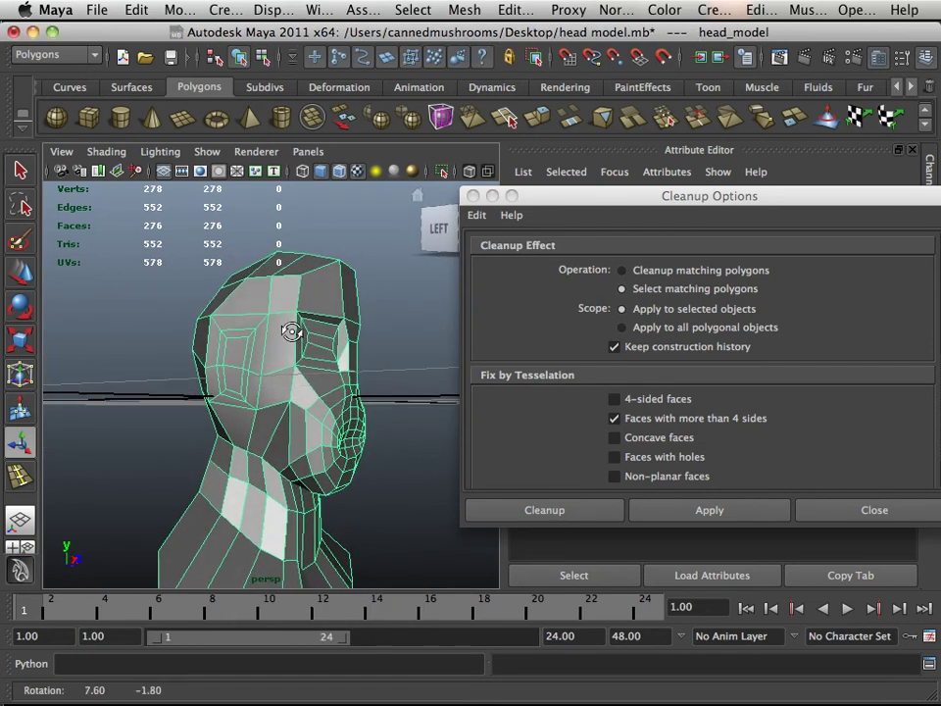
left_click_drag(360, 339, 257, 347, "alt")
right_click_drag(305, 350, 254, 350, "alt")
left_click_drag(254, 351, 261, 345, "alt")
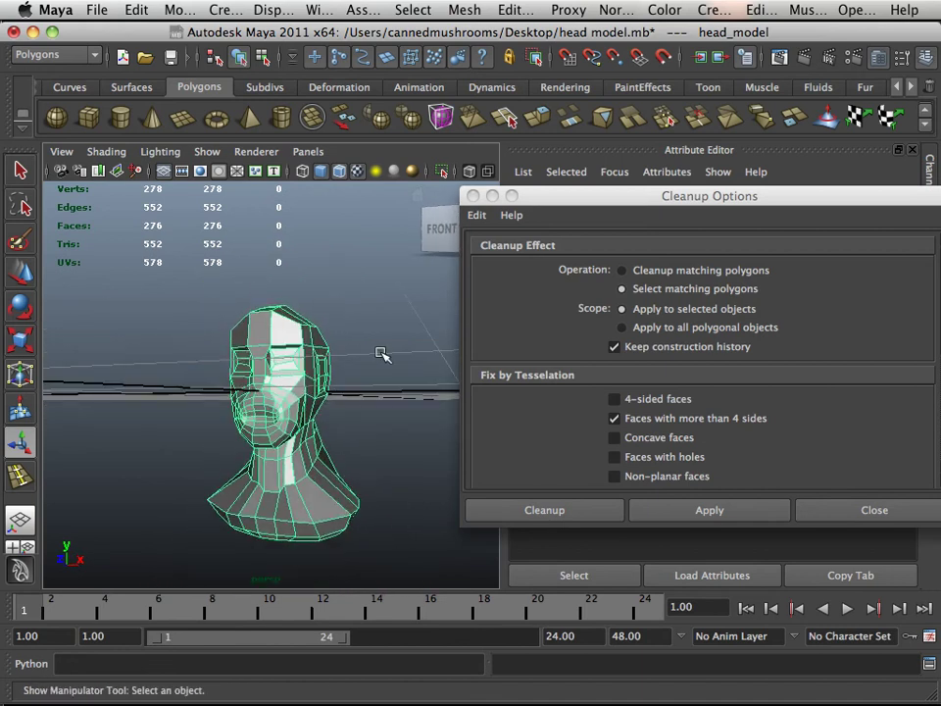
left_click(925, 125)
left_click(916, 88)
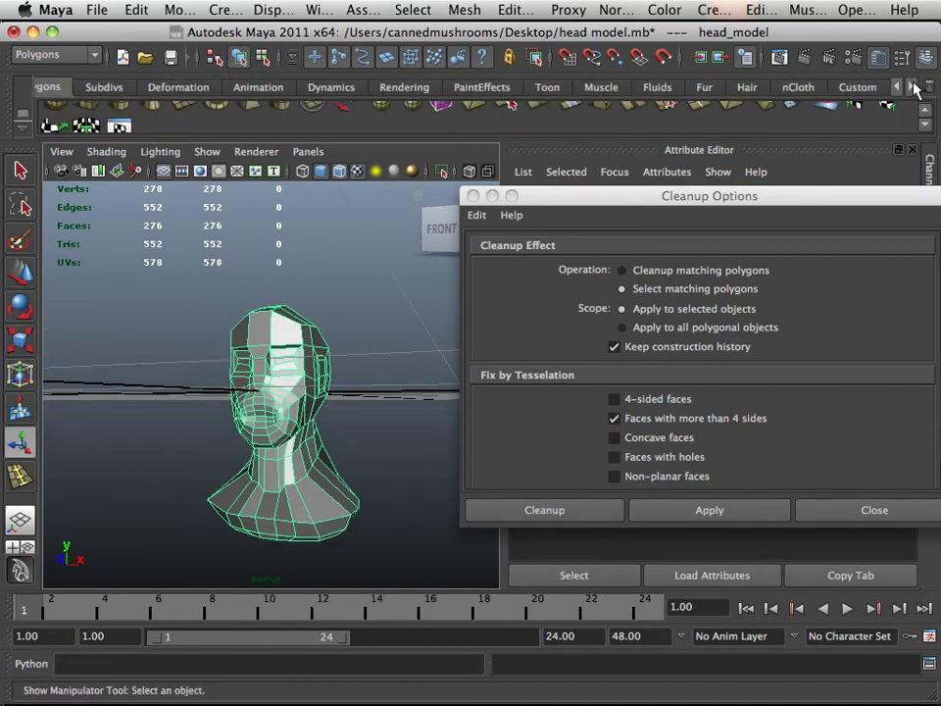
left_click(916, 88)
left_click(857, 86)
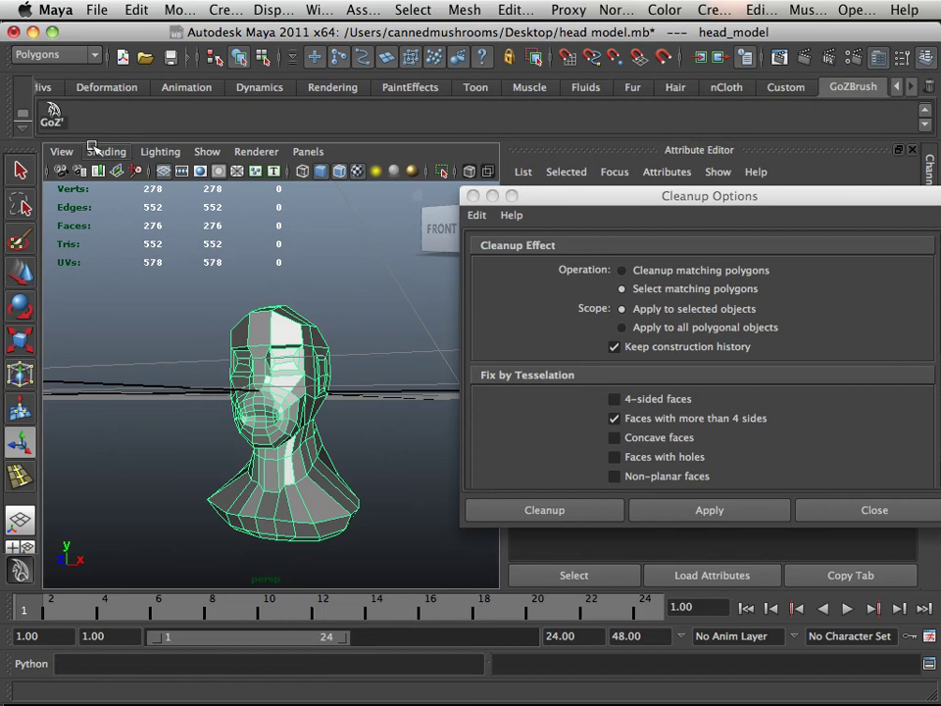
left_click(51, 116)
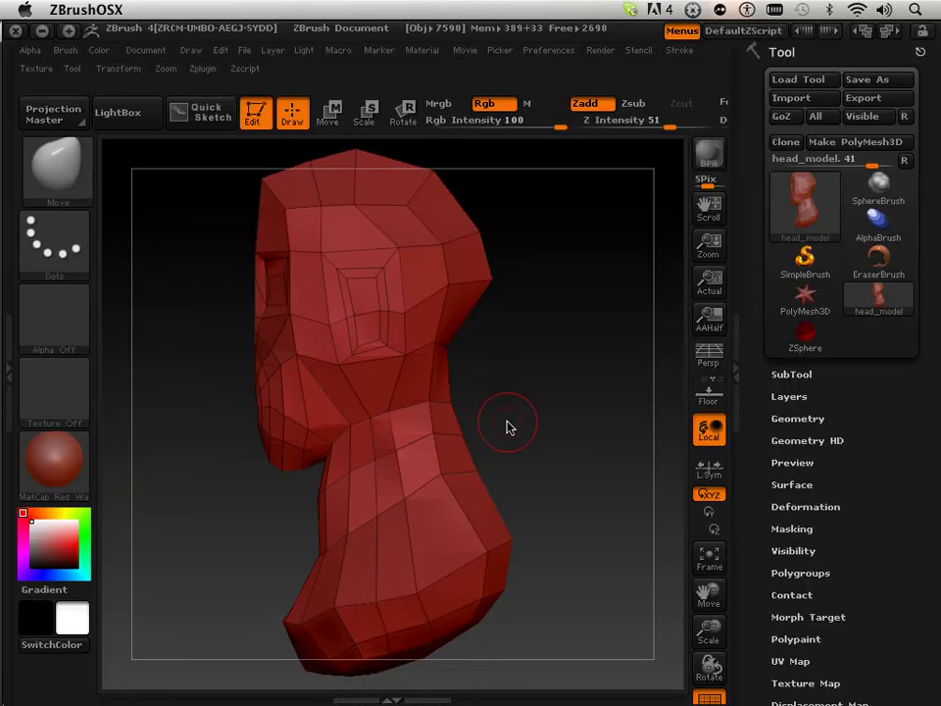
- Turn off ViewMask in the masking settings and reshape the inset ear polygons with the Move brush
left_click(789, 528)
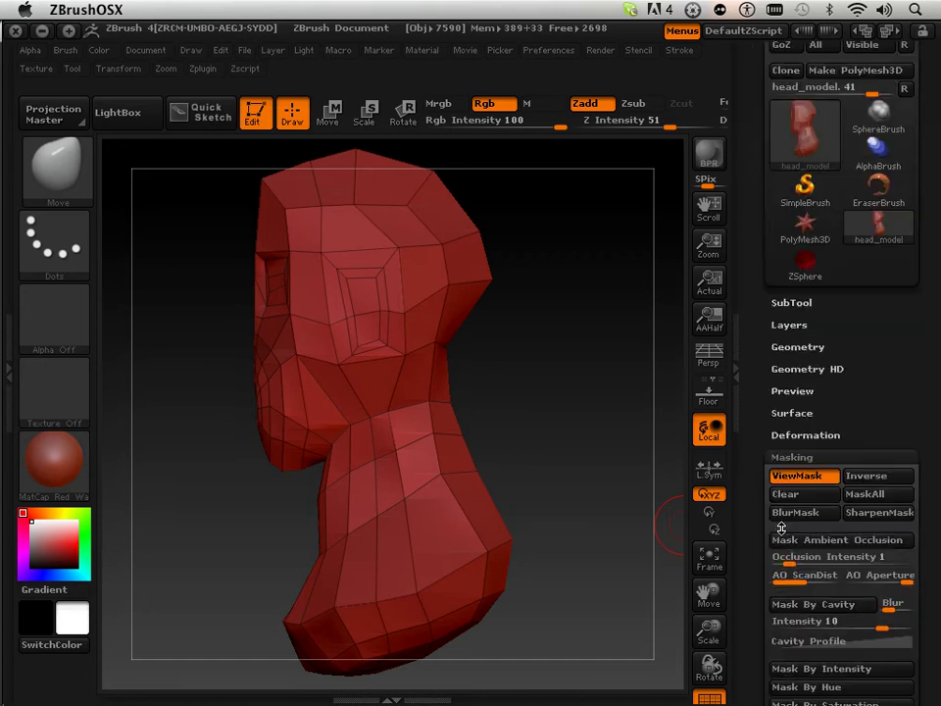
left_click_drag(781, 528, 798, 355)
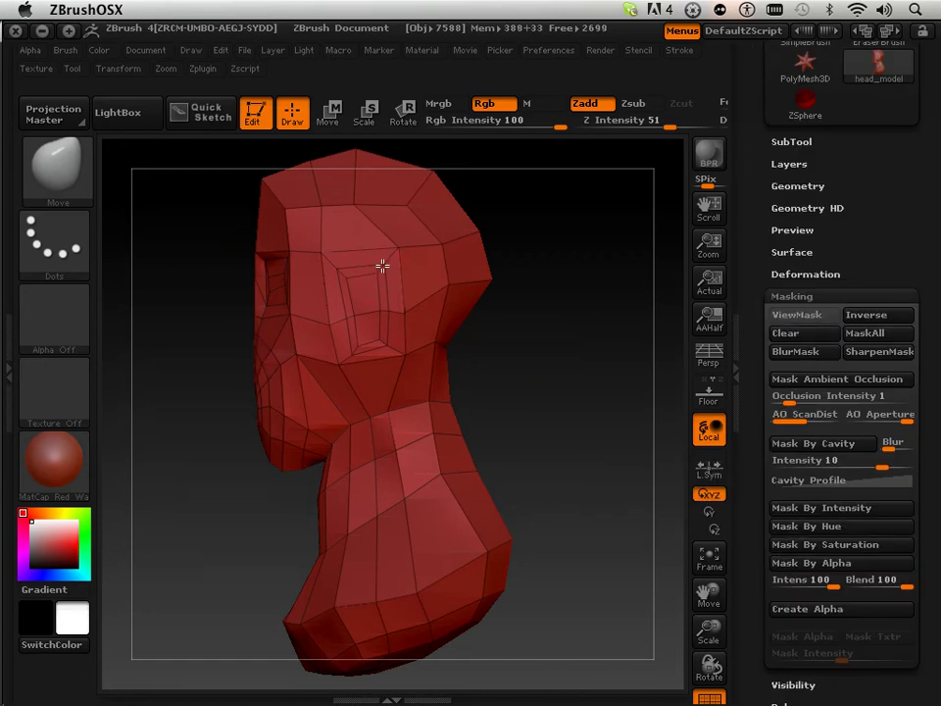
left_click_drag(226, 391, 379, 330)
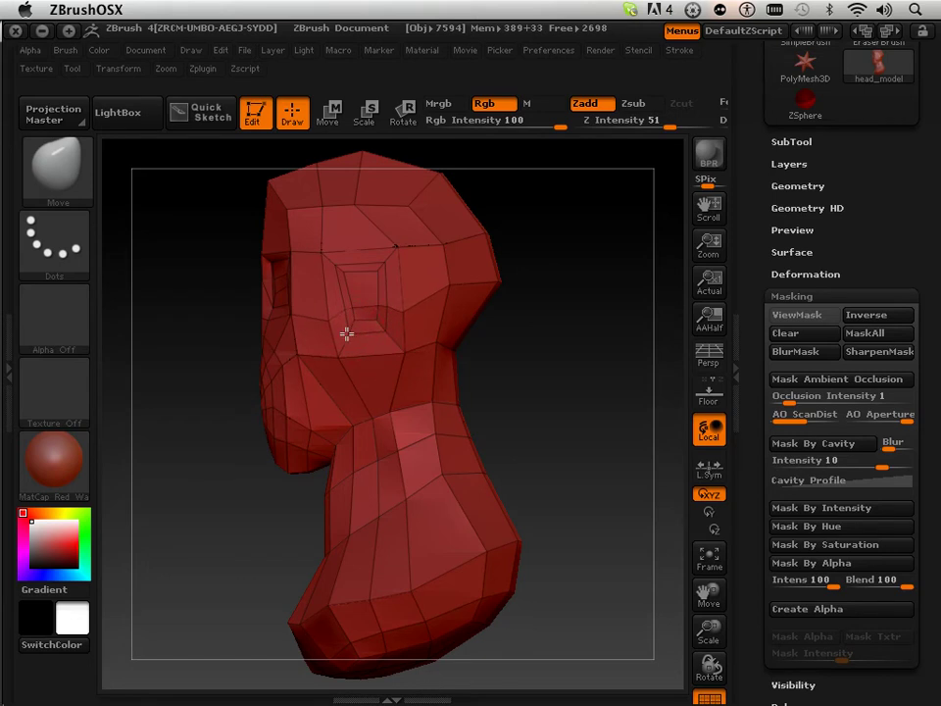
left_click_drag(185, 371, 221, 368)
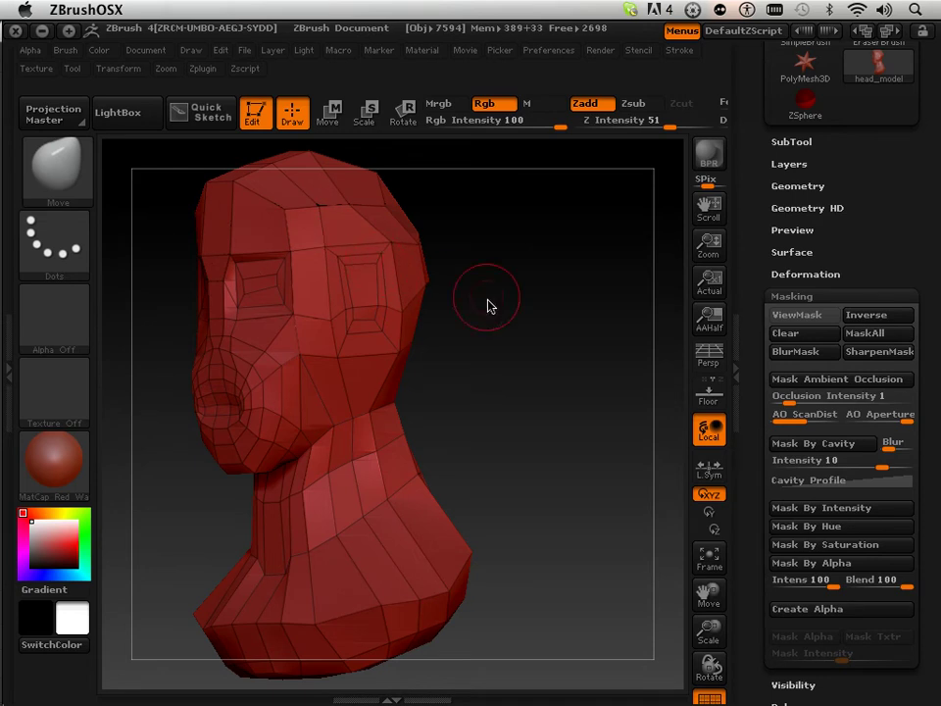
- Narrow the brow centre and nose bridge and reshape the eye sockets symmetrically with the Move brush
left_click_drag(488, 306, 535, 319)
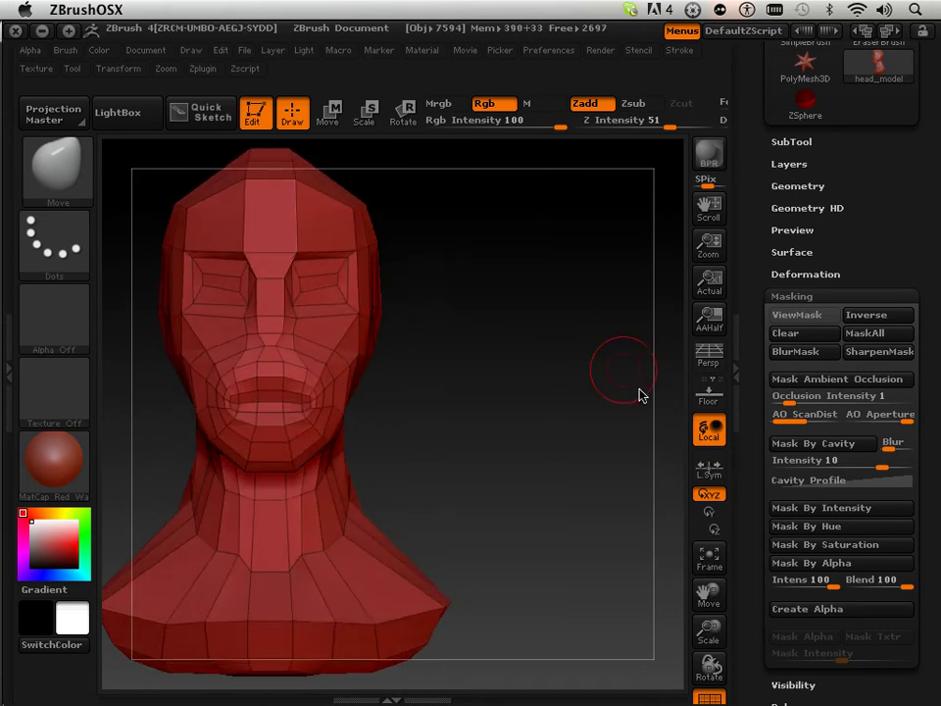
left_click_drag(709, 593, 599, 454)
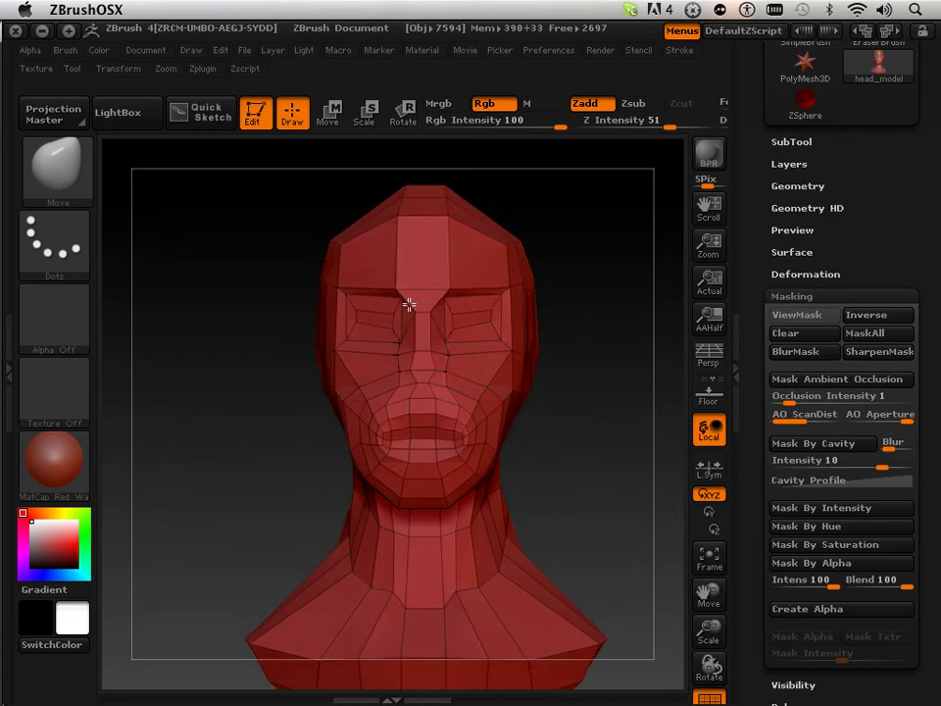
left_click_drag(440, 290, 417, 281)
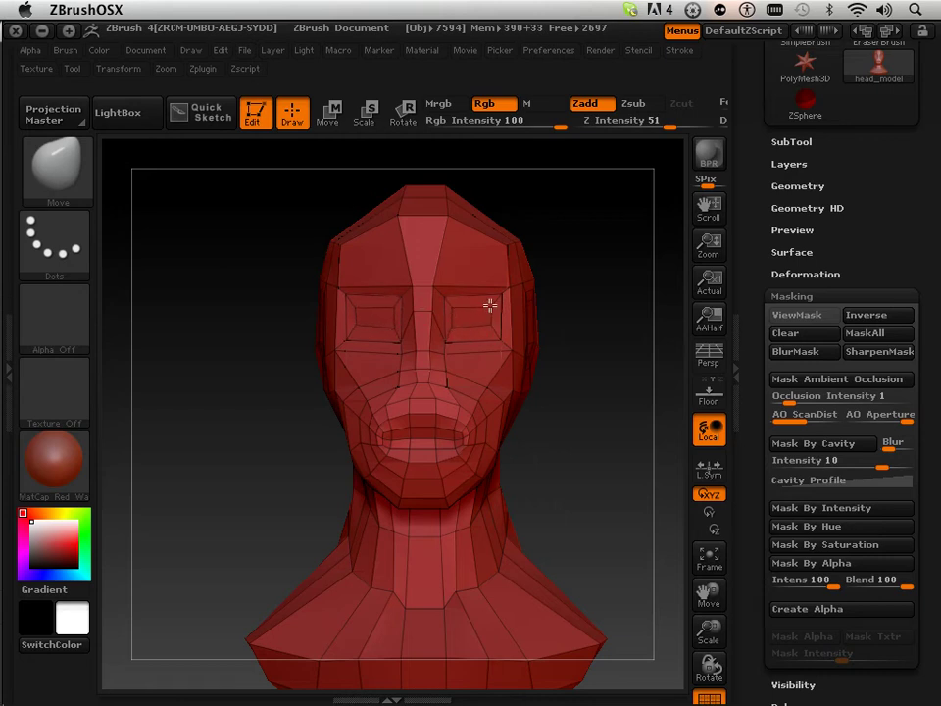
- Pull the lower cheeks and jaw inward, then push the underside of the chin up in profile
left_click_drag(585, 431, 580, 426)
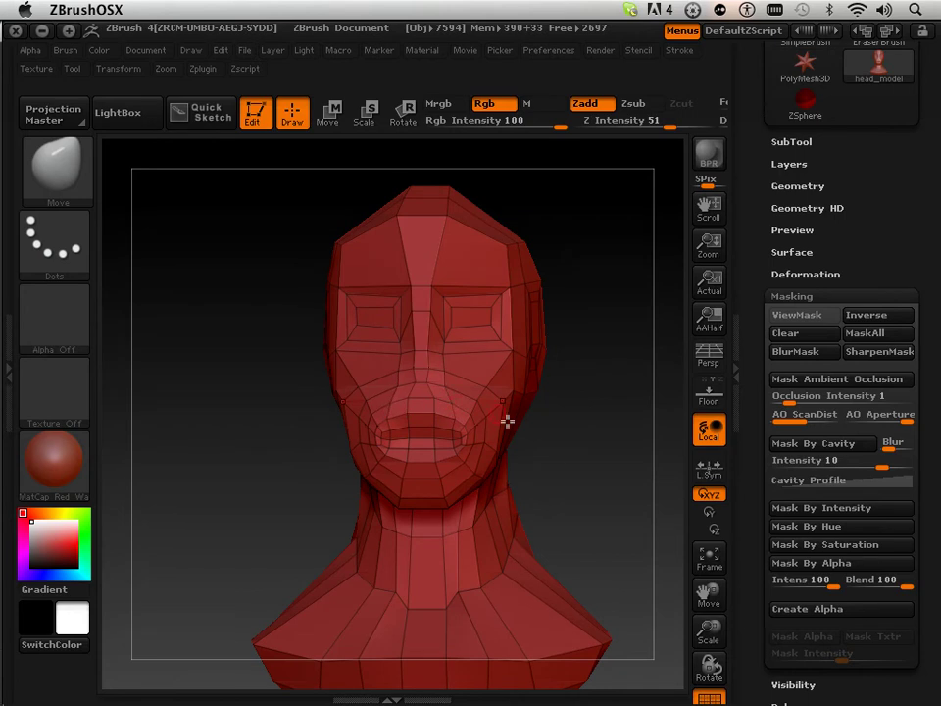
left_click_drag(508, 422, 489, 441)
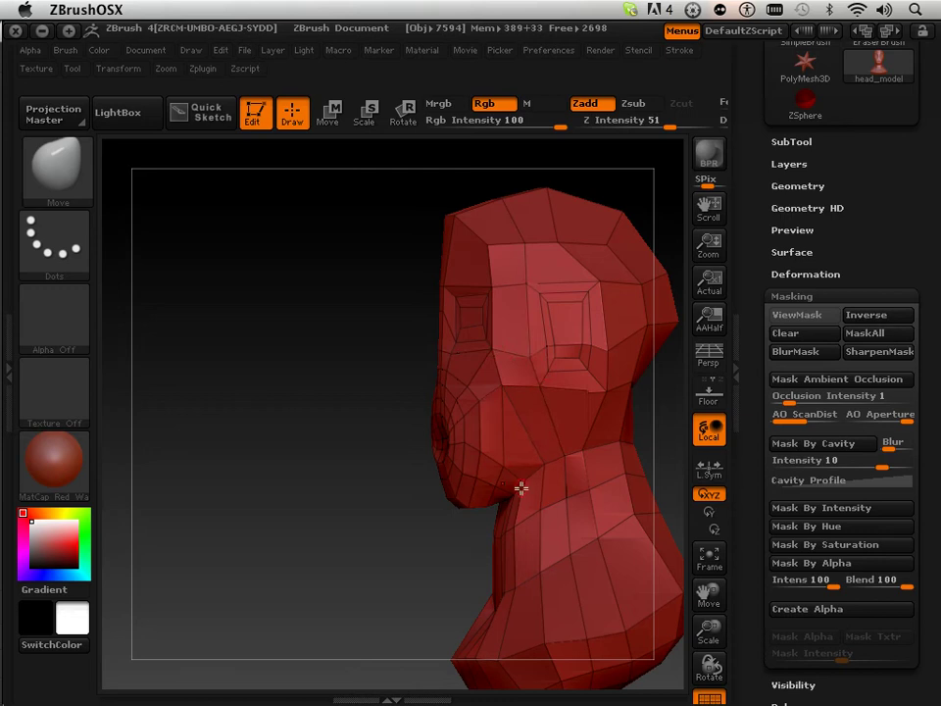
left_click_drag(709, 593, 638, 562)
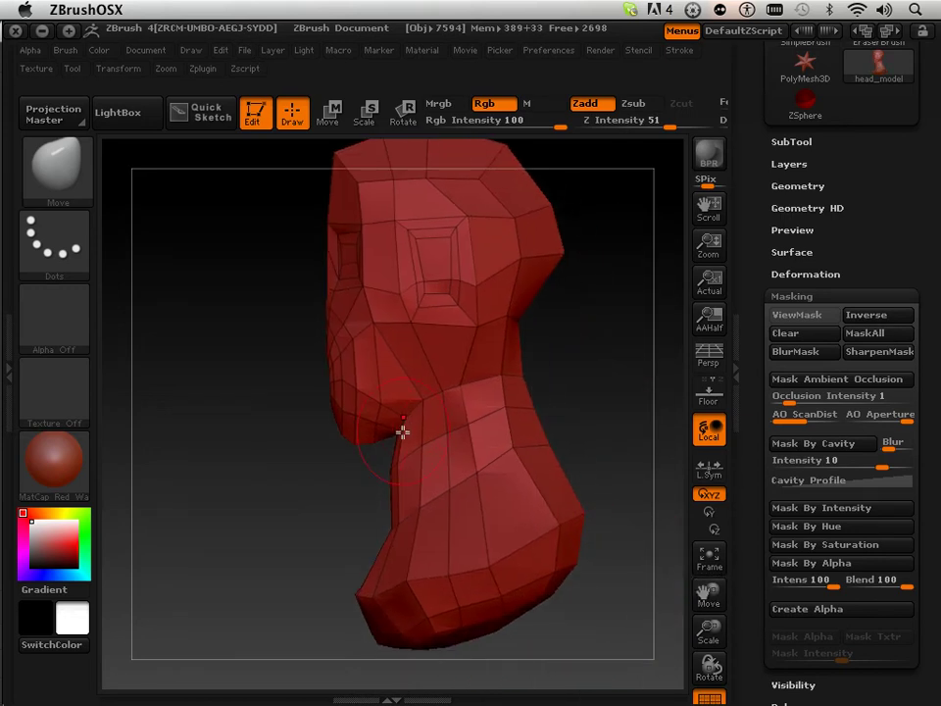
mouse_move(400, 433)
left_mouse_down()
mouse_move(404, 466)
mouse_move(349, 431)
mouse_move(347, 408)
left_mouse_up()
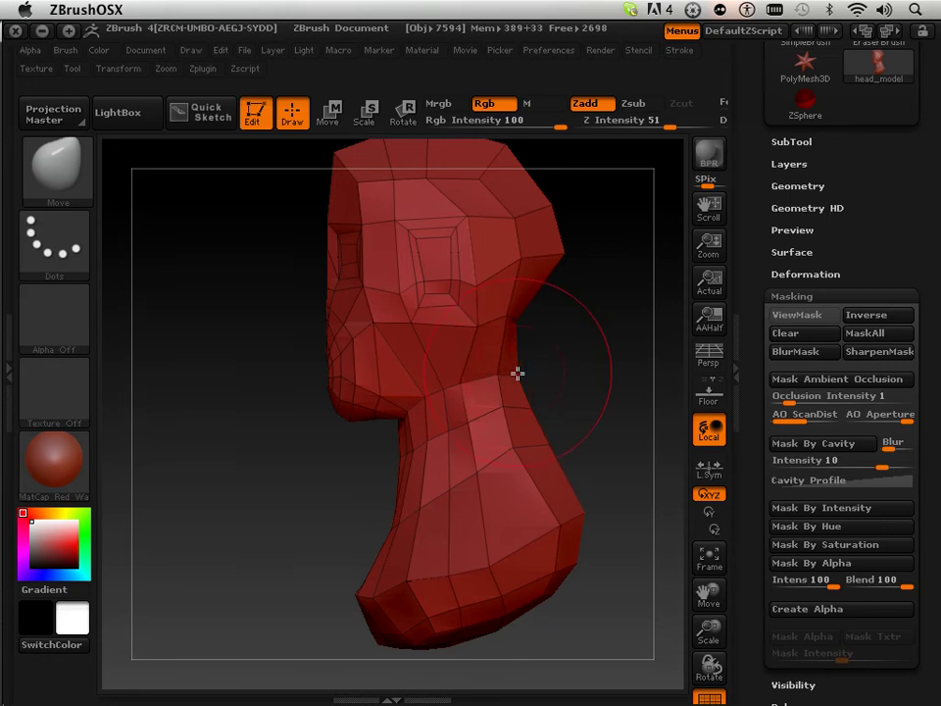
- Refine the chin and the underside of the jaw from the front and side with the Move brush
mouse_move(269, 529)
left_mouse_down()
mouse_move(355, 502)
mouse_move(351, 511)
left_mouse_up()
left_click_drag(535, 457, 548, 453)
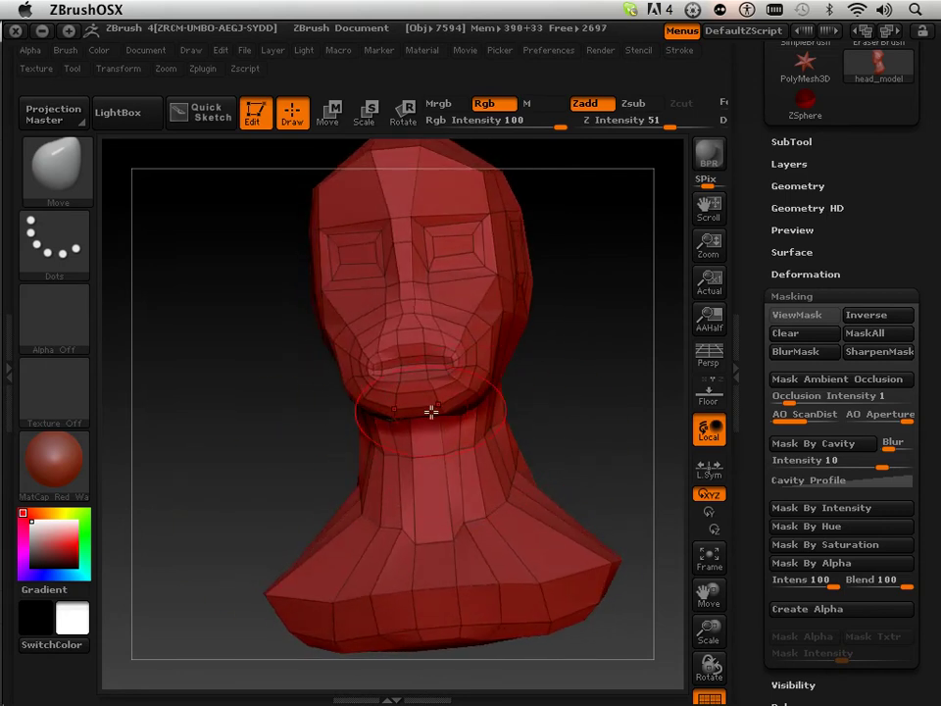
left_click_drag(577, 368, 488, 388)
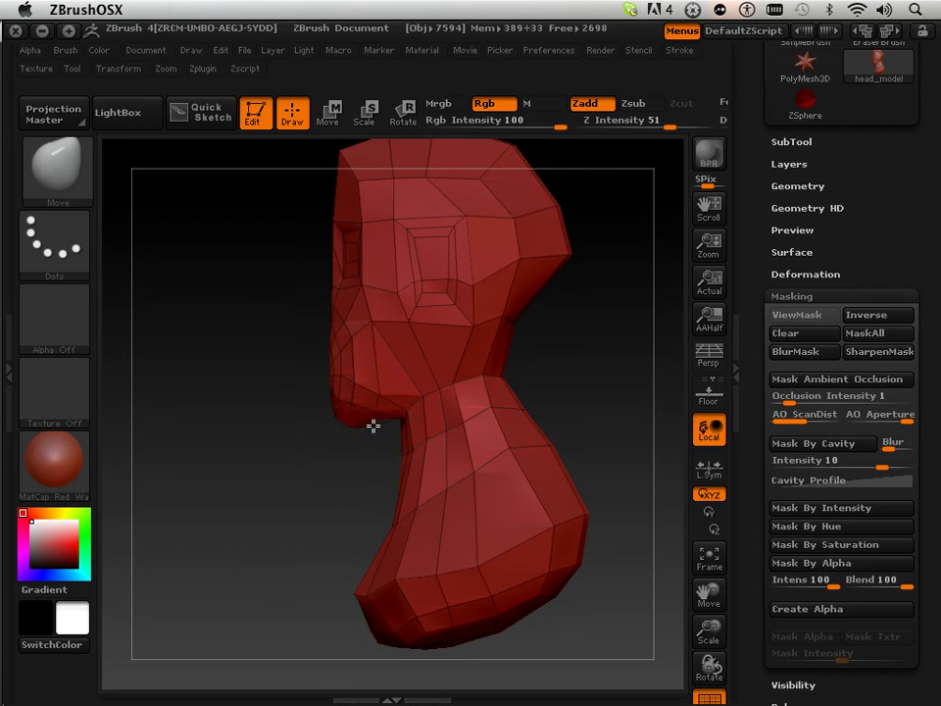
left_click_drag(382, 446, 429, 497)
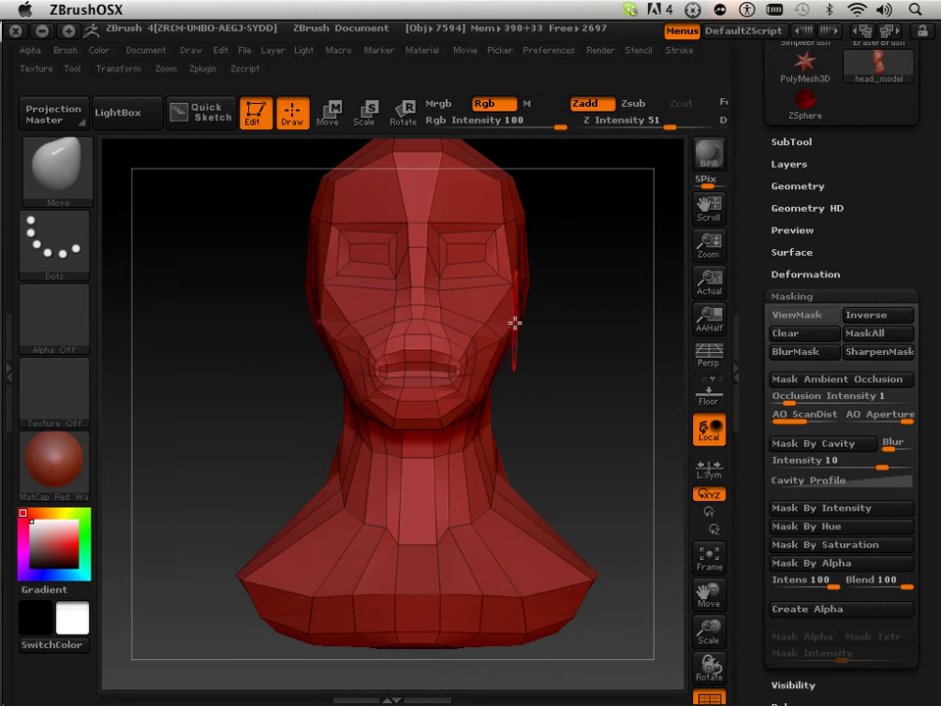
- Adjust the polygons at the base of the neck with the Move brush and undo the last shoulder change
left_click_drag(551, 339, 607, 357)
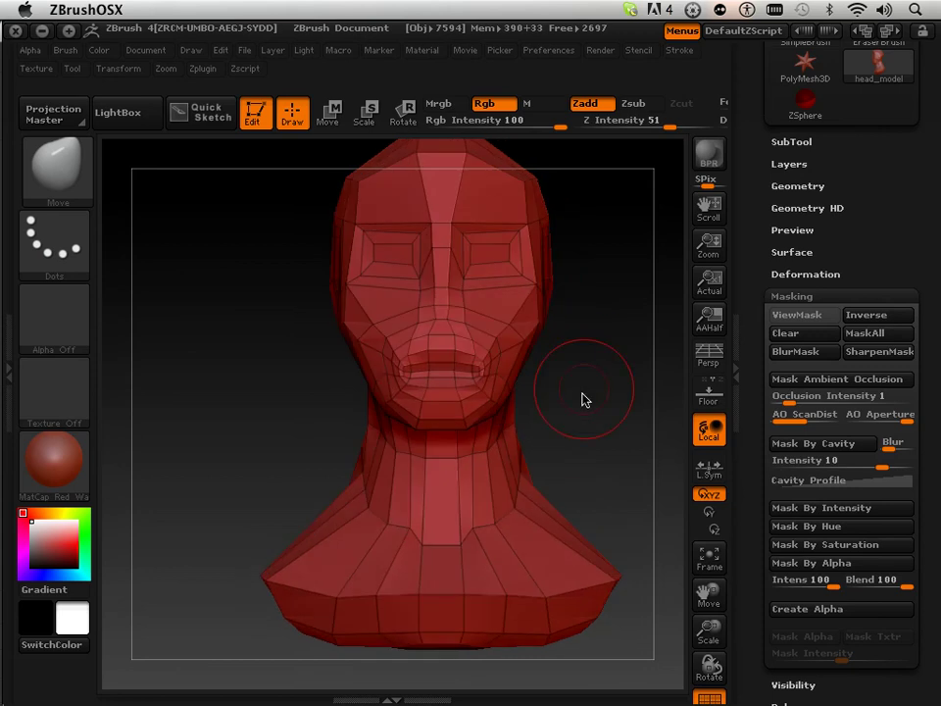
left_click_drag(612, 401, 622, 462)
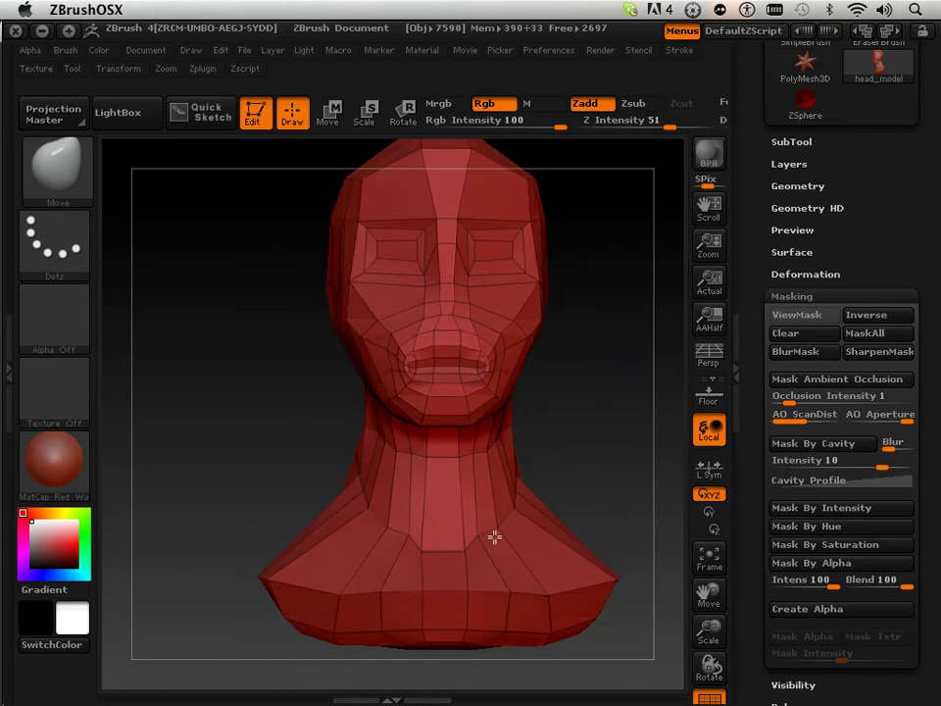
left_click_drag(545, 515, 589, 458)
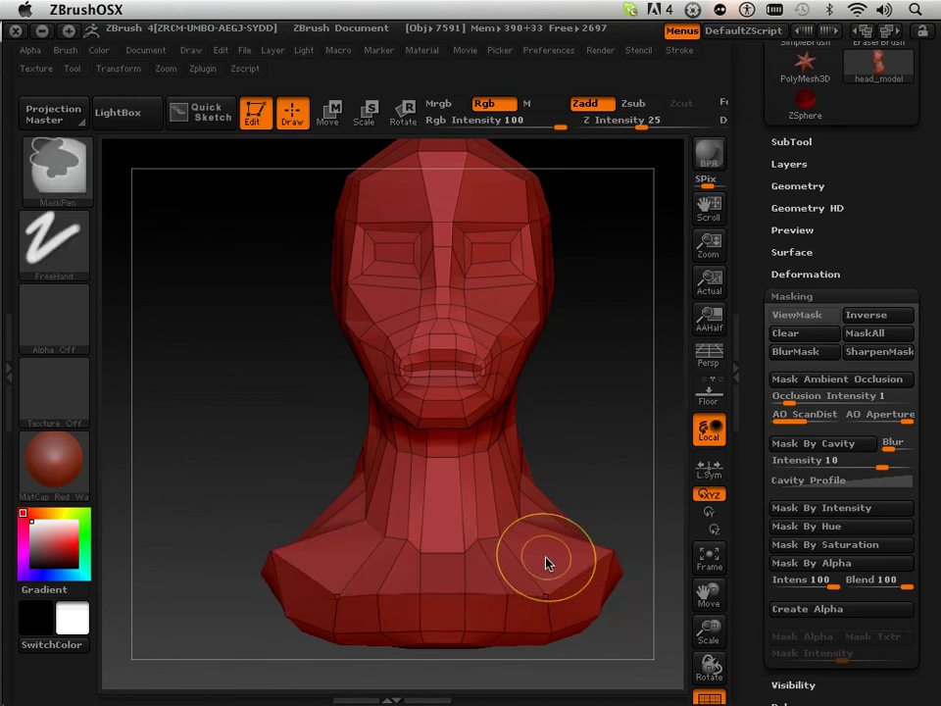
key("ctrl")
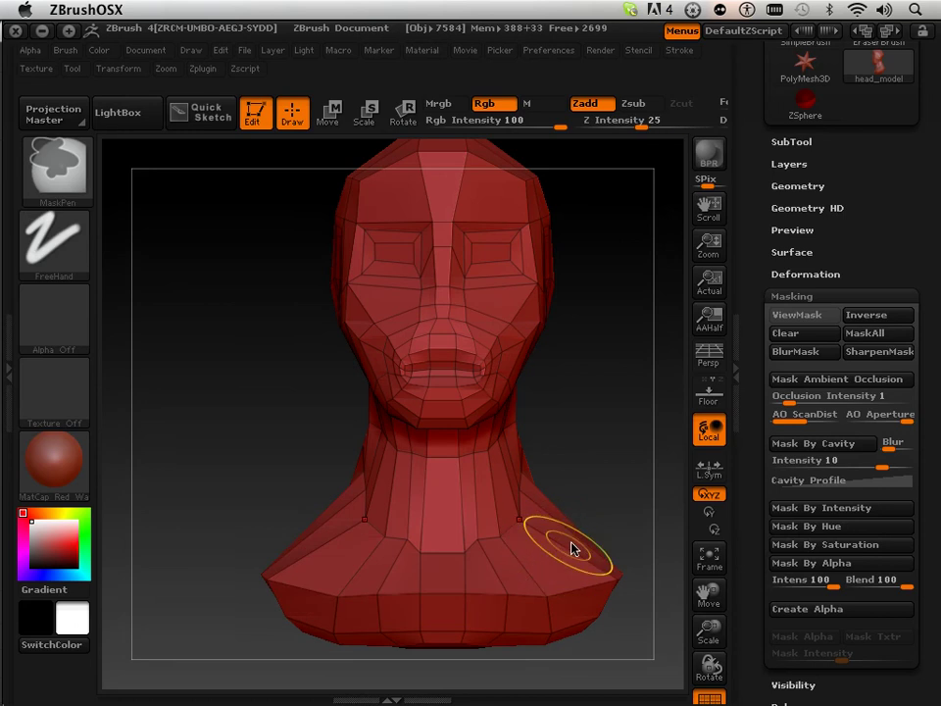
right_click_drag(572, 547, 588, 503)
left_click_drag(587, 503, 609, 420)
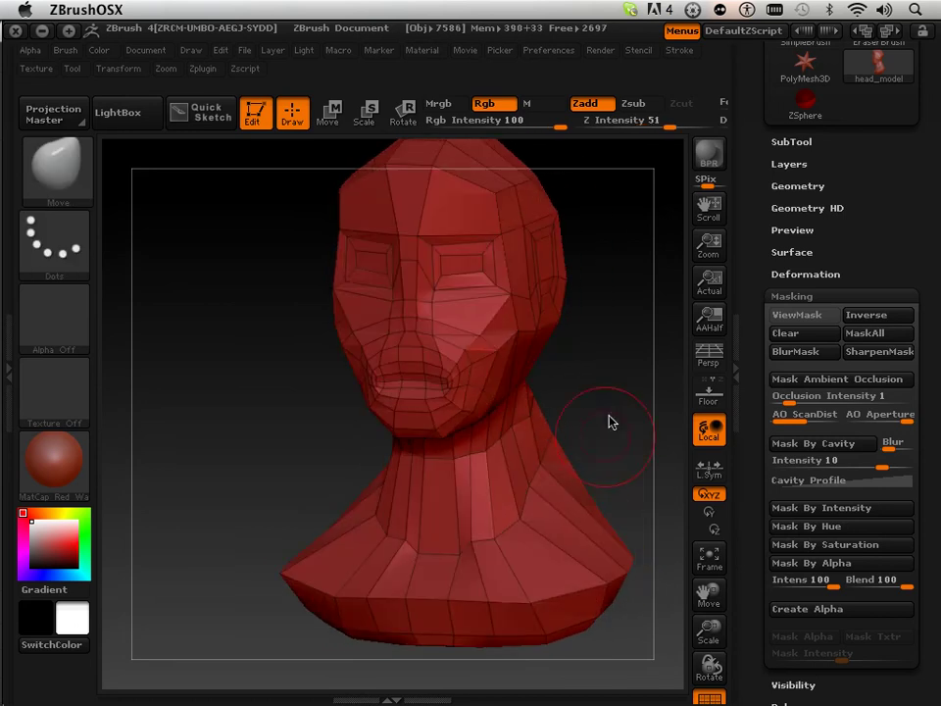
- Send the head model from ZBrush back to Maya through GoZ
left_click(740, 133)
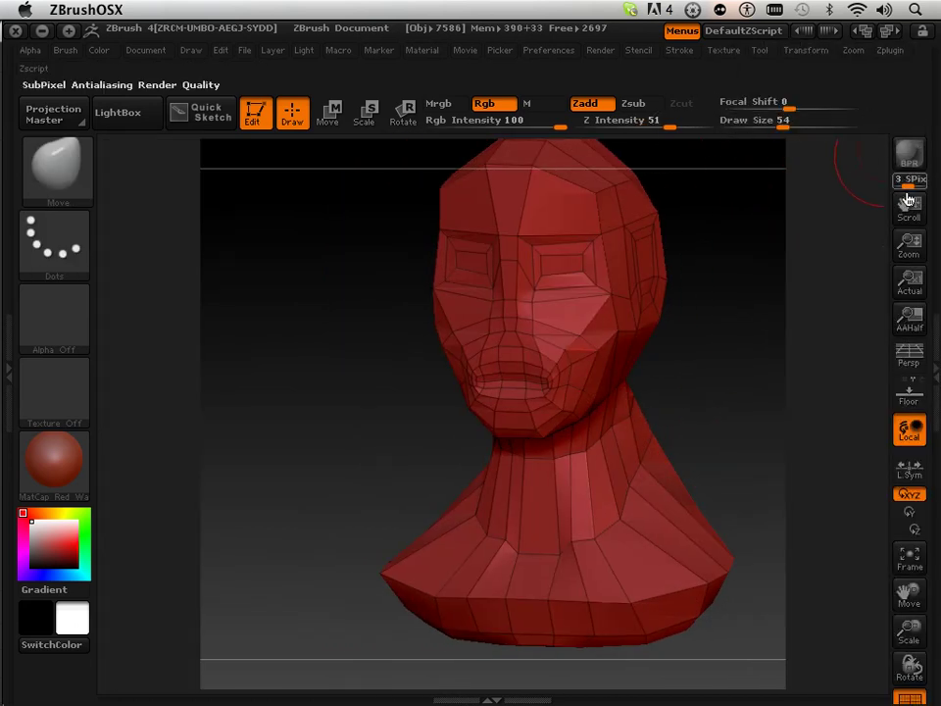
left_click(934, 355)
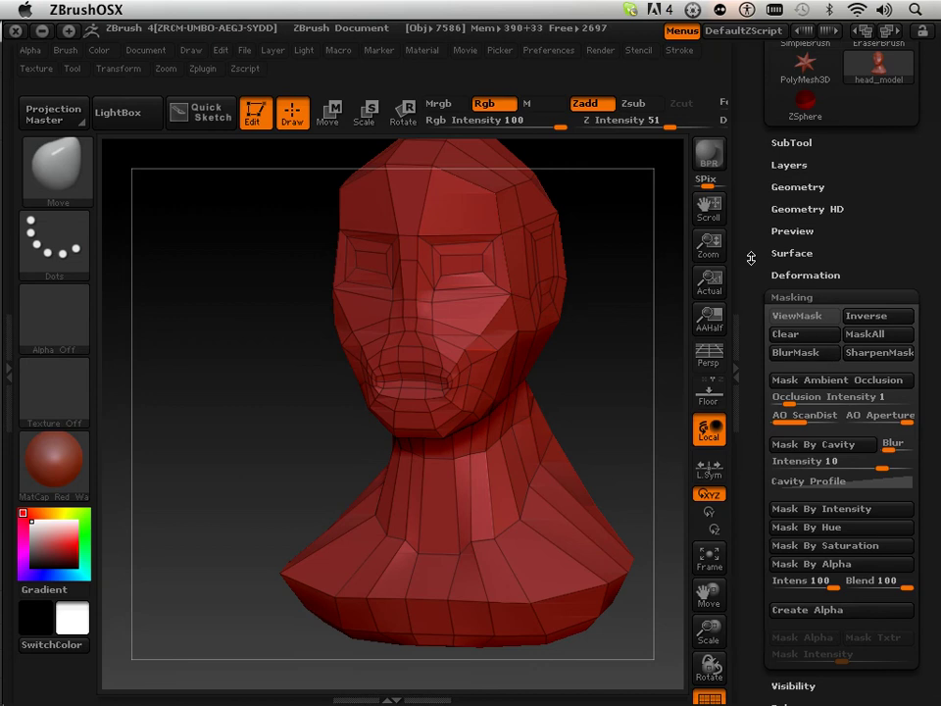
scroll(785, 196, "up", 5)
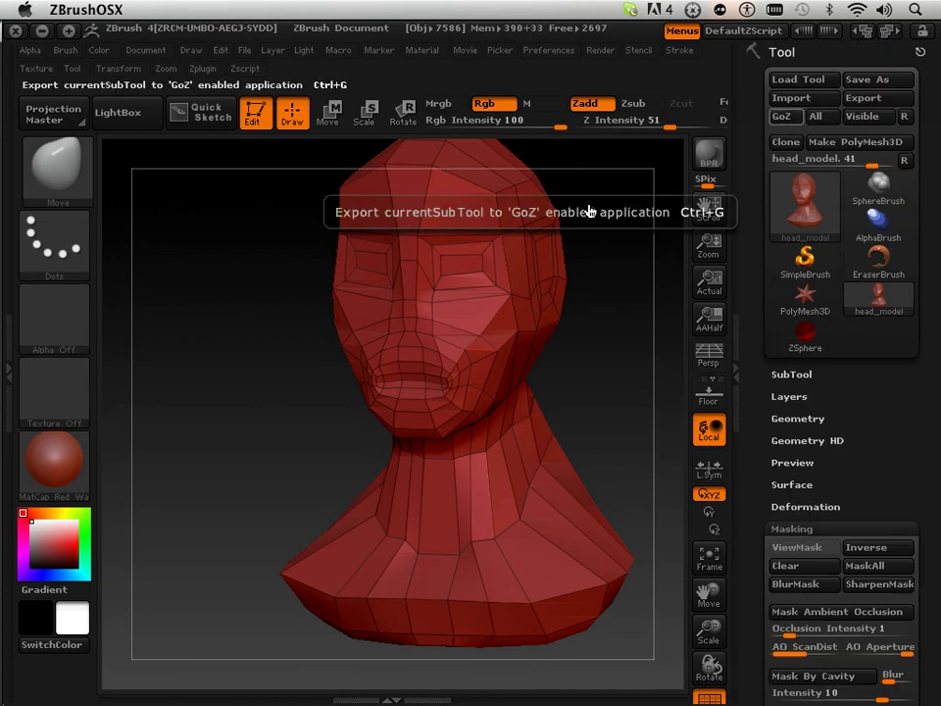
key("ctrl+g")
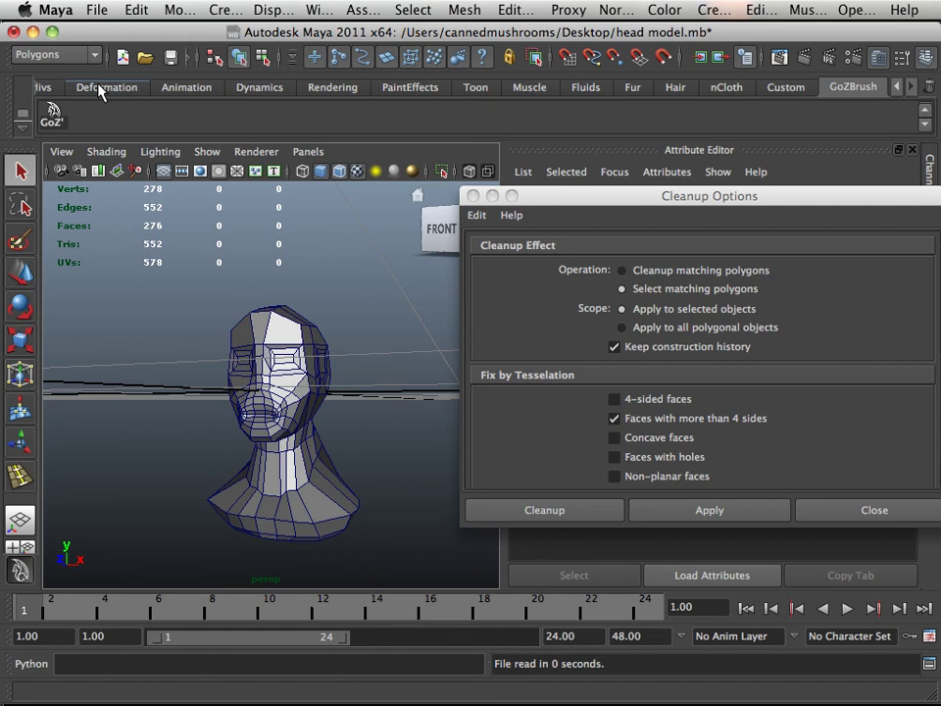
- Insert an edge loop around the shoulders between the neck base and the bust's outer edge with the Insert Edge Loop Tool
left_click(51, 112)
left_click(898, 87)
left_click(898, 87)
left_click(898, 87)
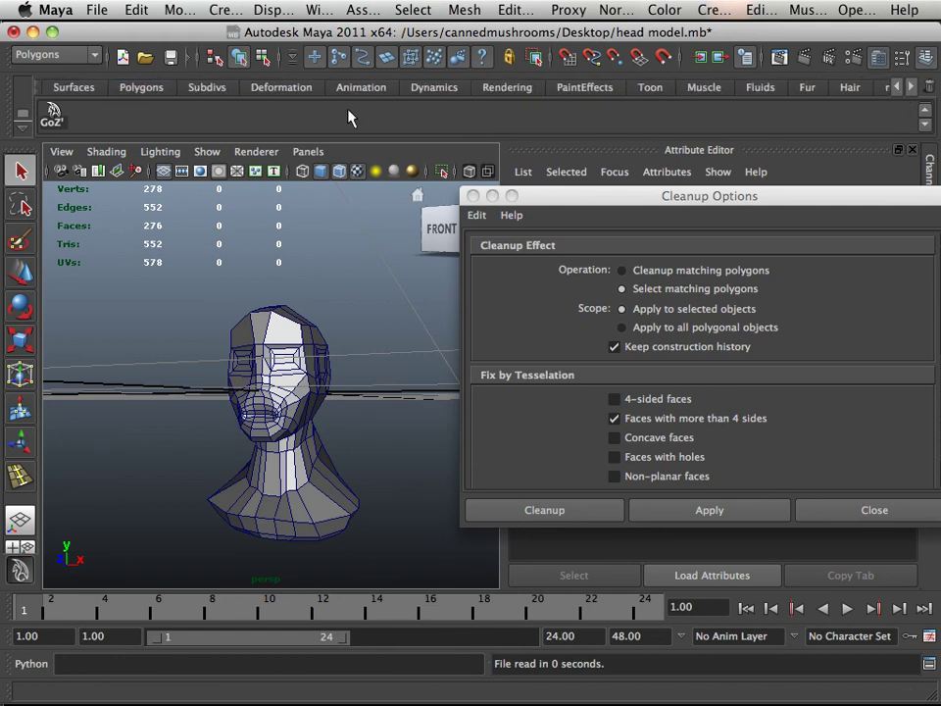
left_click(141, 88)
left_click(465, 10)
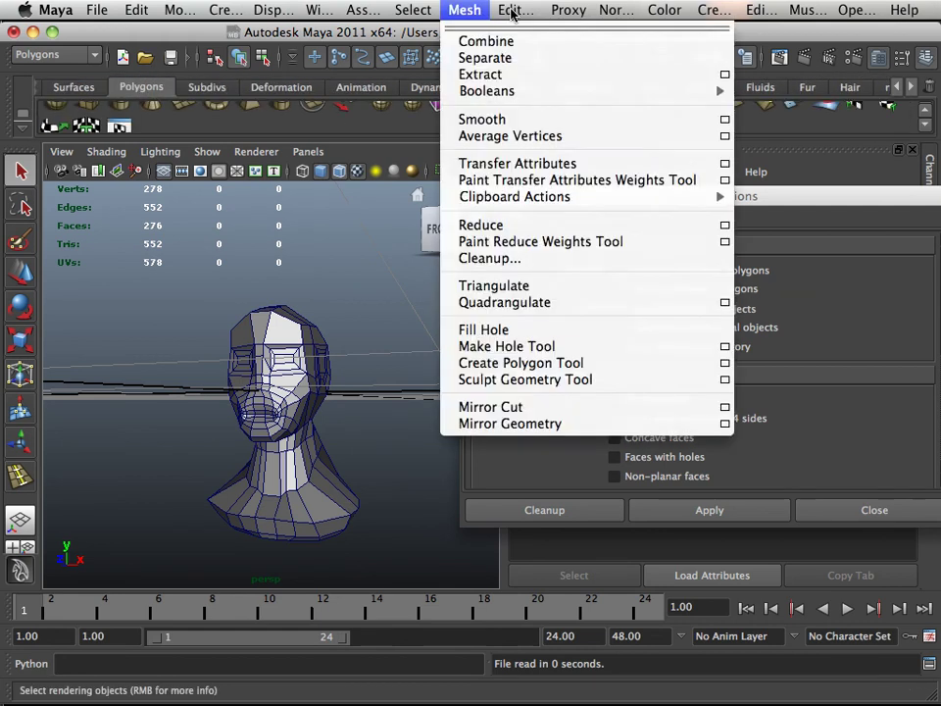
mouse_move(511, 12)
left_click(538, 162)
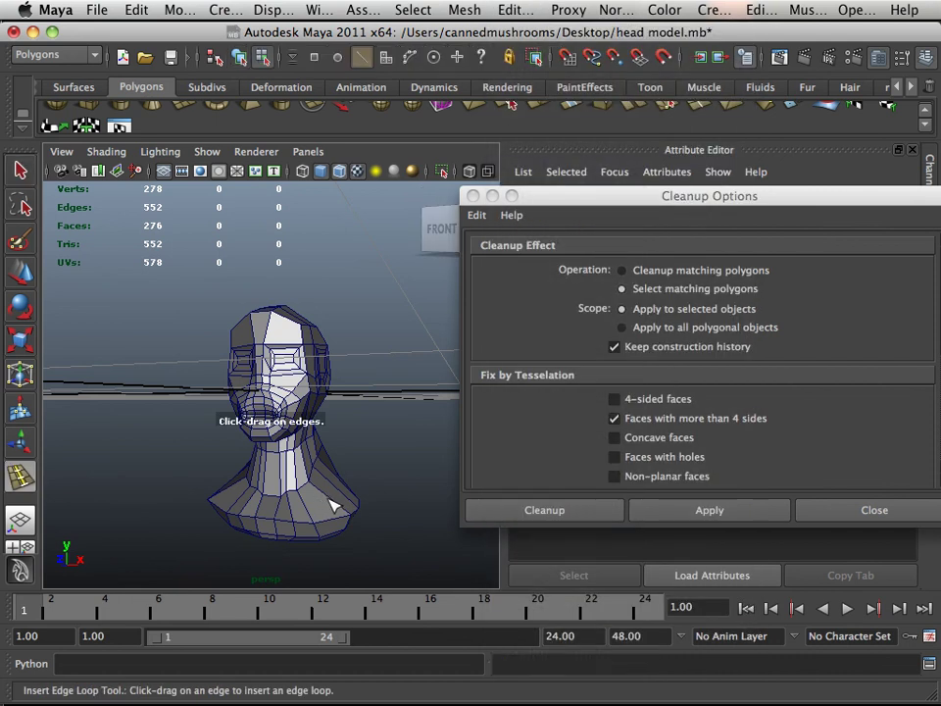
left_click(331, 505)
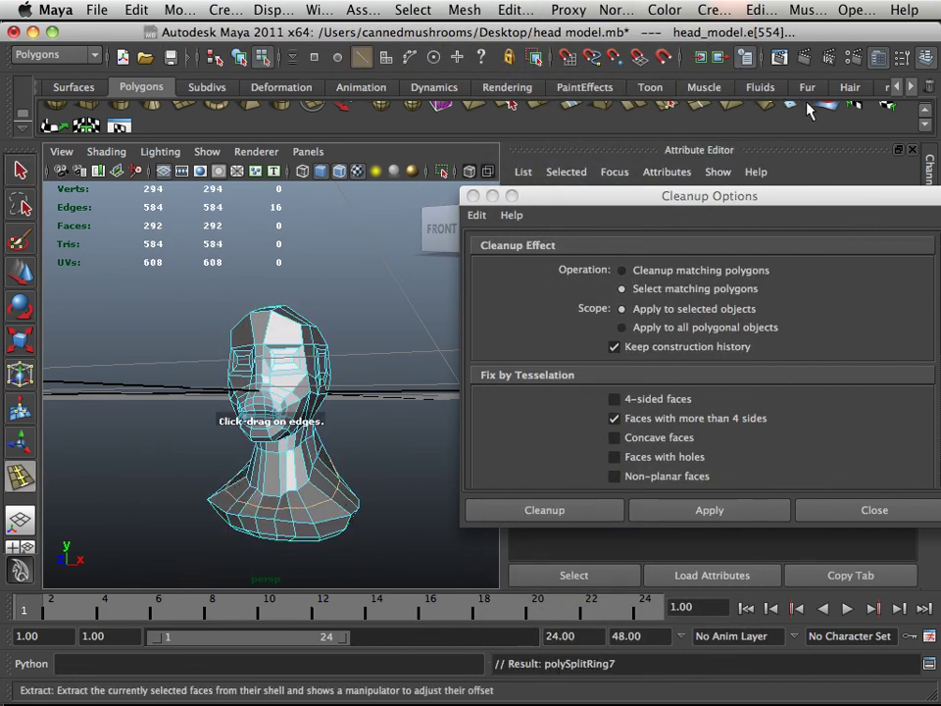
- Send the head with its added shoulder loop back to ZBrush through GoZ
left_click(912, 87)
left_click(912, 87)
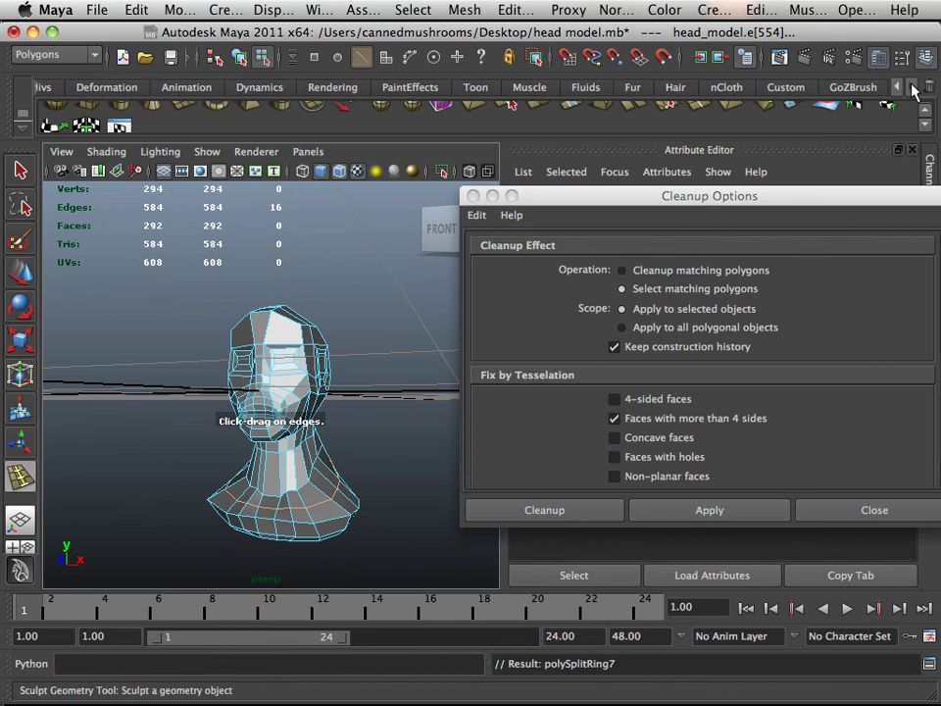
left_click(855, 88)
left_click(47, 118)
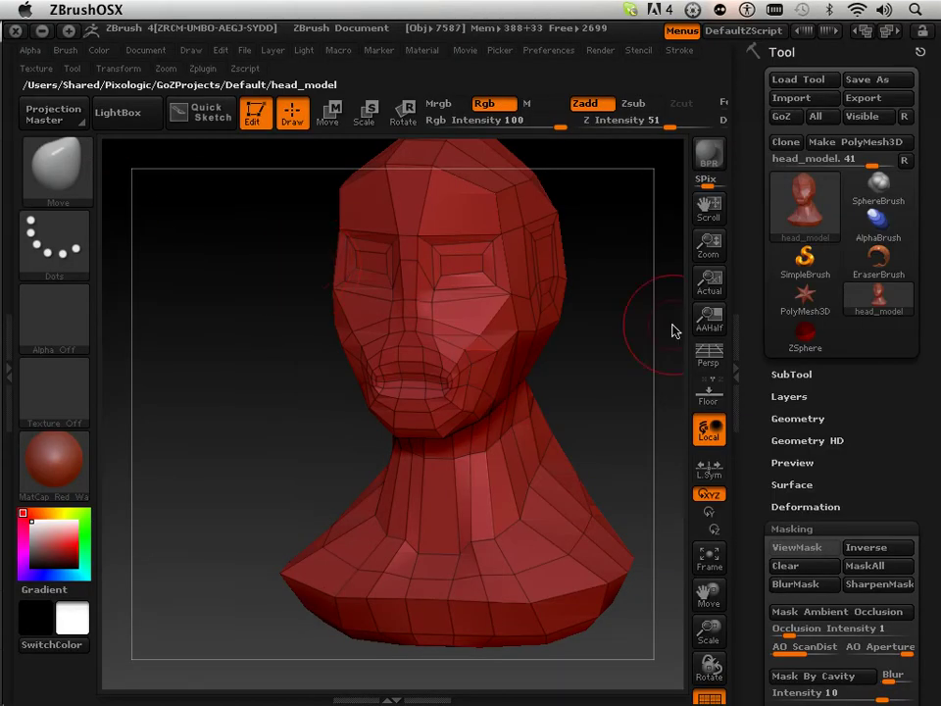
- Round off the pointed shoulder corners with the Smooth brush and widen the mouth slightly with the Move brush
mouse_move(646, 383)
left_mouse_down()
mouse_move(605, 431)
mouse_move(616, 411)
mouse_move(618, 431)
left_mouse_up()
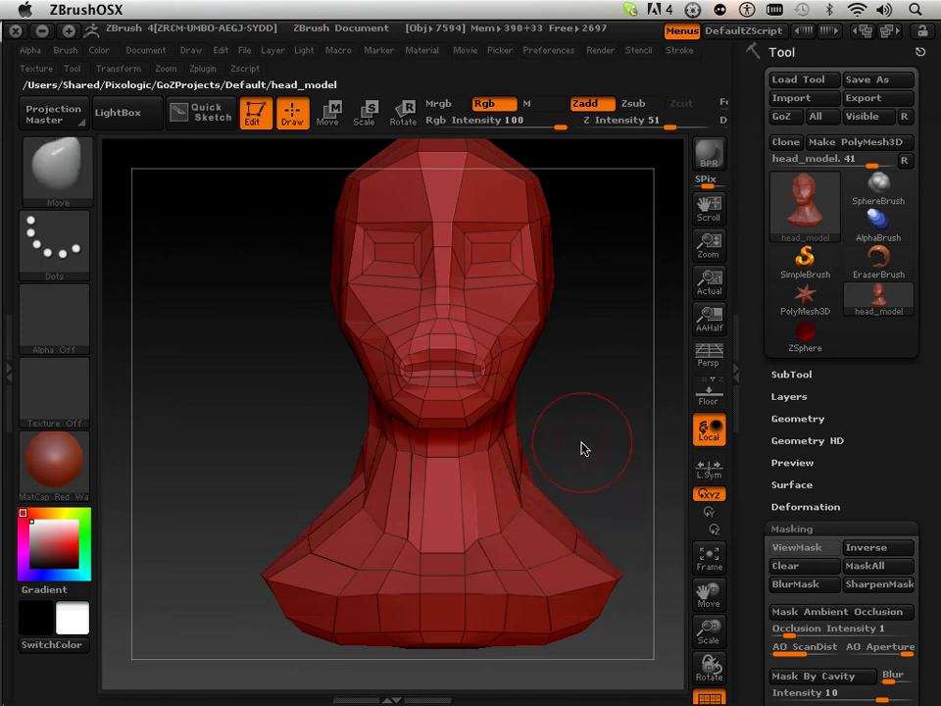
left_click_drag(582, 447, 562, 466)
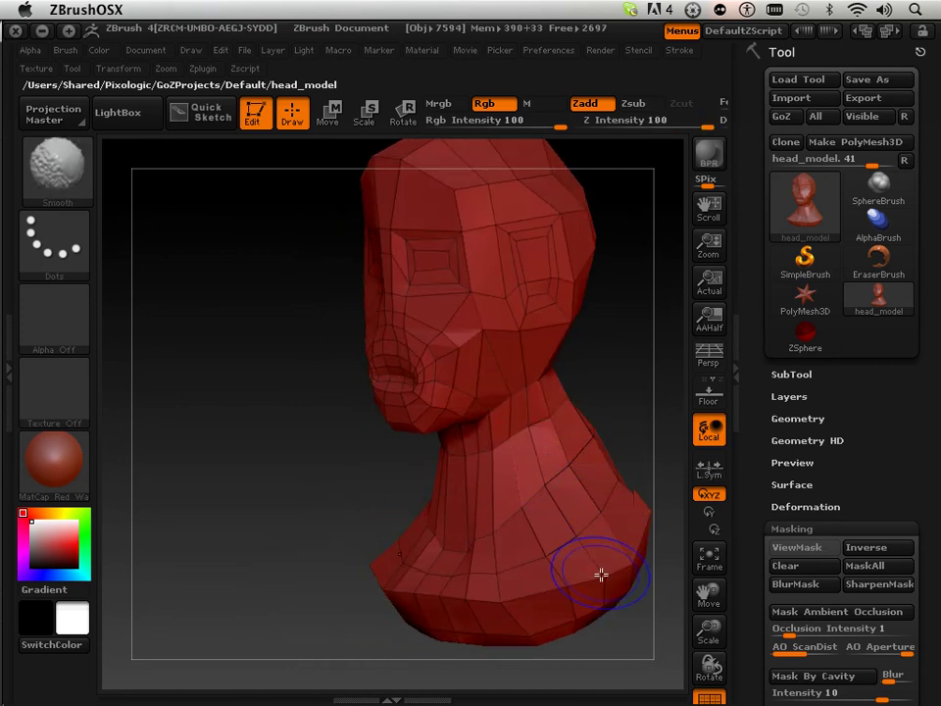
mouse_move(619, 567)
left_mouse_down("shift")
mouse_move(366, 574)
mouse_move(401, 570)
left_mouse_up("shift")
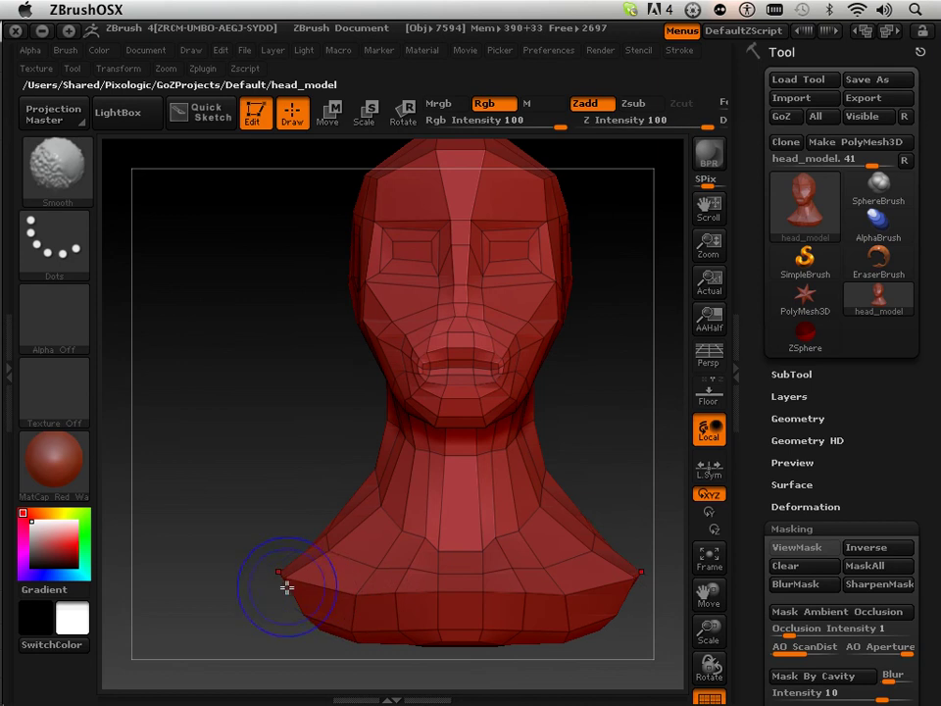
left_click_drag(292, 577, 296, 579, "shift")
left_click_drag(222, 547, 601, 431)
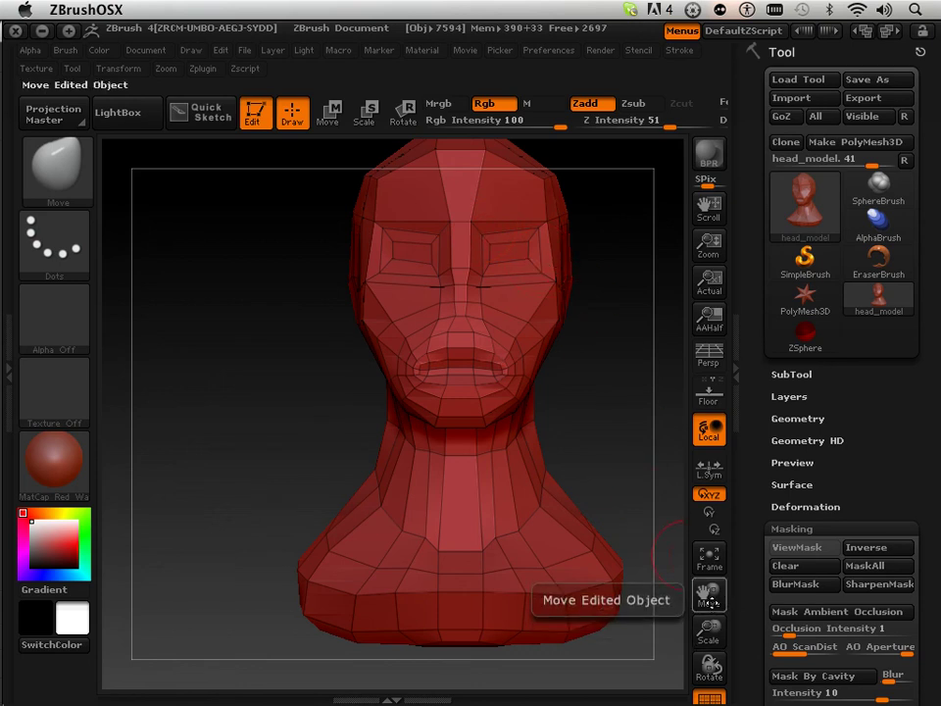
- Refine the face around the eye sockets symmetrically with the Move brush and check the head from the front and side
left_click_drag(709, 599, 712, 661)
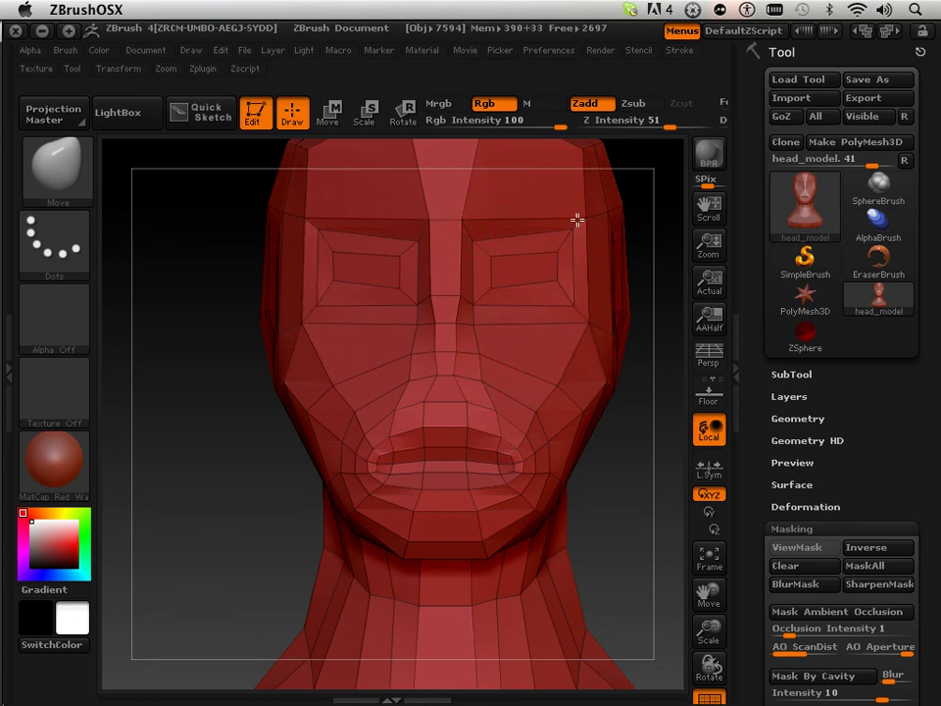
left_click_drag(755, 433, 759, 383)
left_click_drag(712, 641, 599, 437)
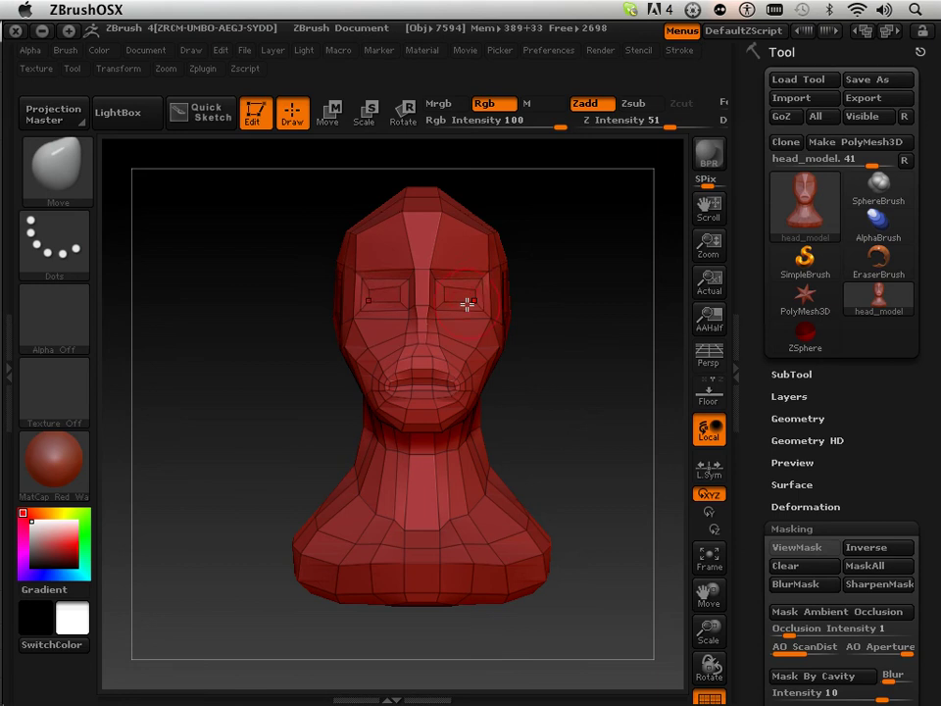
left_click_drag(549, 363, 582, 374)
mouse_move(523, 354)
left_mouse_down()
mouse_move(588, 370)
mouse_move(509, 366)
left_mouse_up()
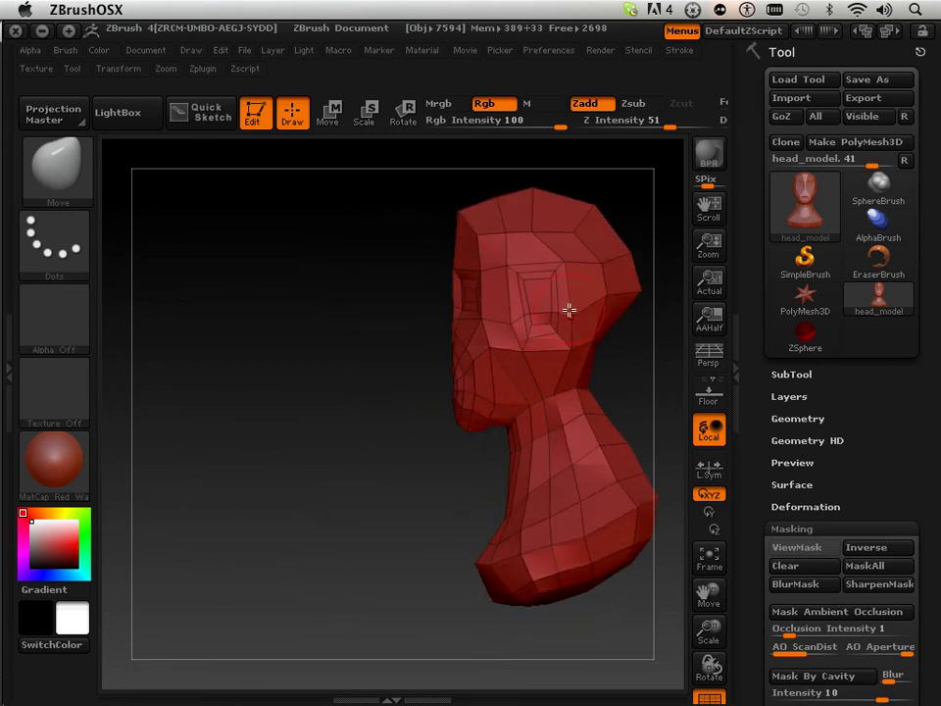